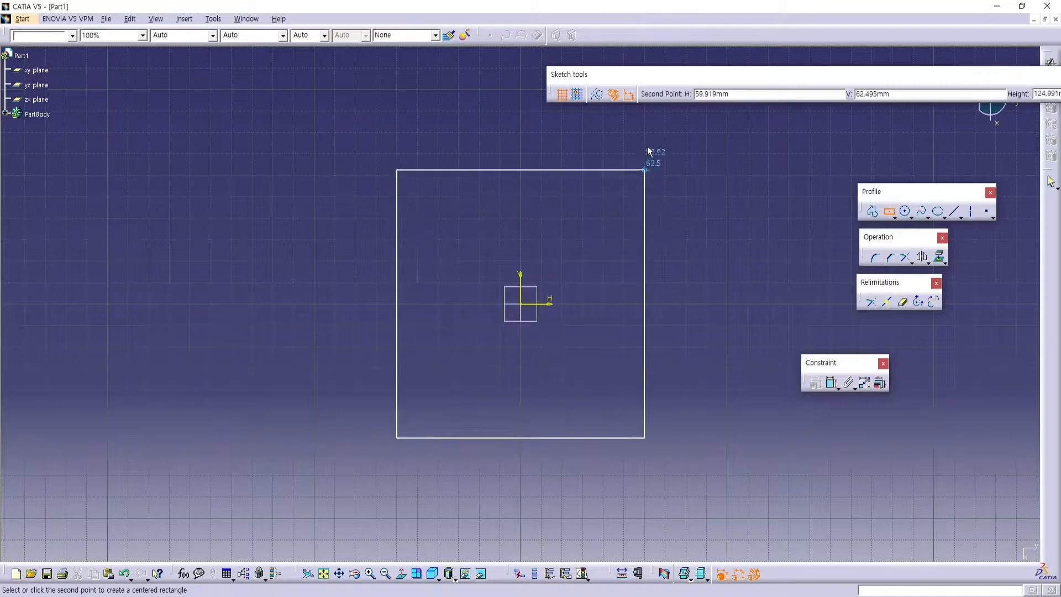
Dimension the height of the centered rectangle and set it to 250 mm.
click(833, 383)
click(623, 138)
click(627, 470)
double_click(317, 300)
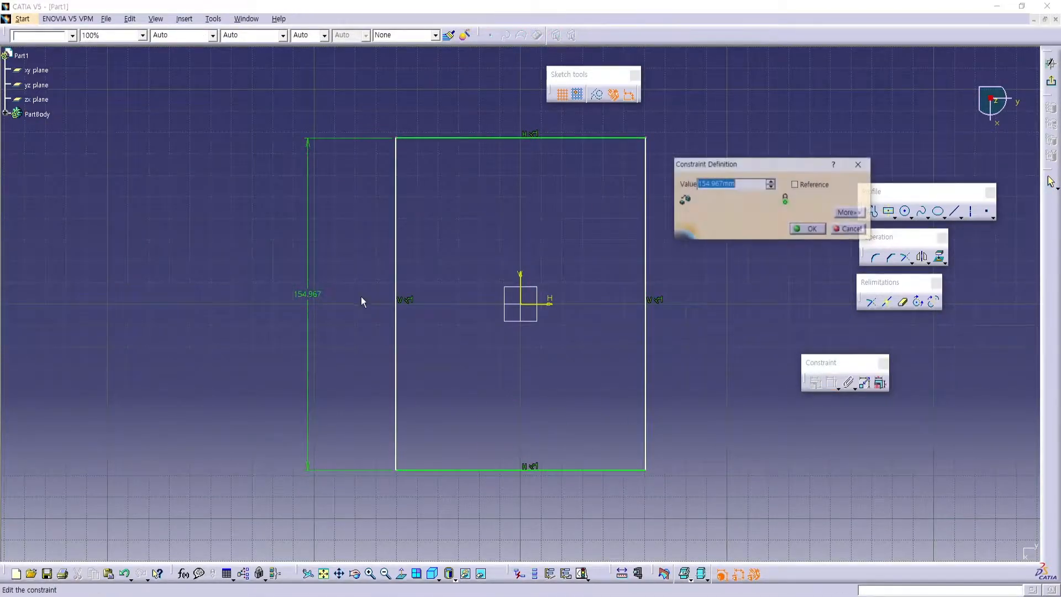
text(250)
key(Return)
Dimension the distance between the rectangle's two vertical sides and set this width to 150 mm.
middle_drag(435, 287, 445, 365)
click(485, 247)
click(557, 252)
double_click(525, 193)
text(1)
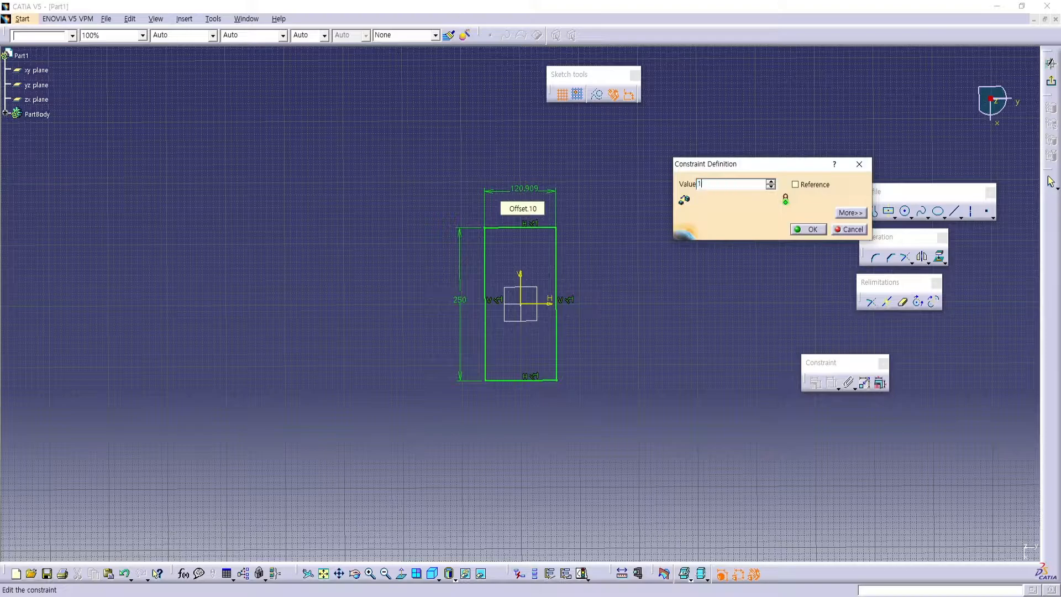
text(50)
key(Return)
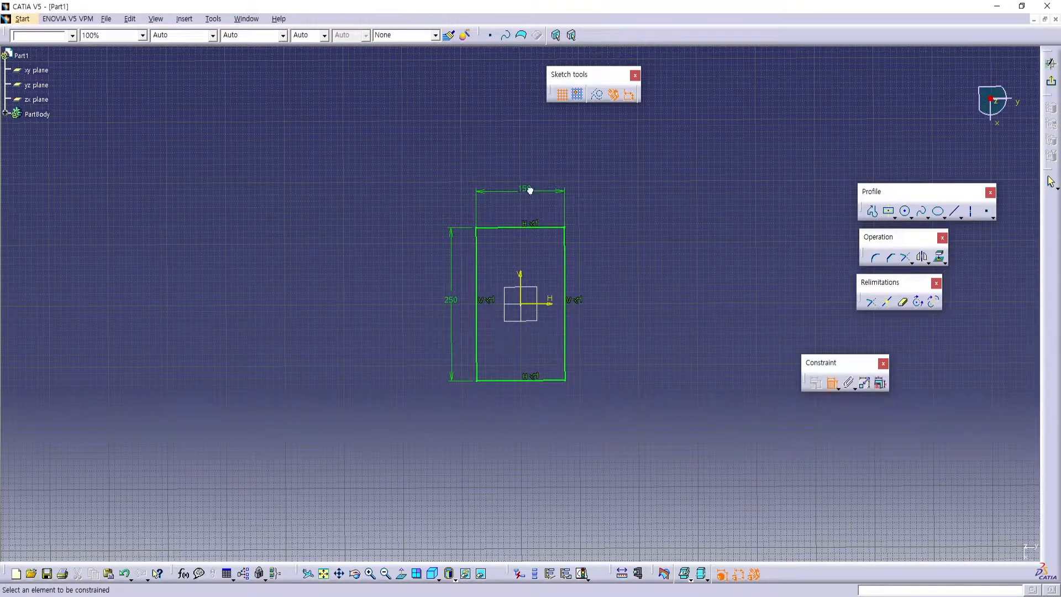
Set the rectangle's width dimension to 200 mm.
double_click(529, 190)
text(200)
key(Return)
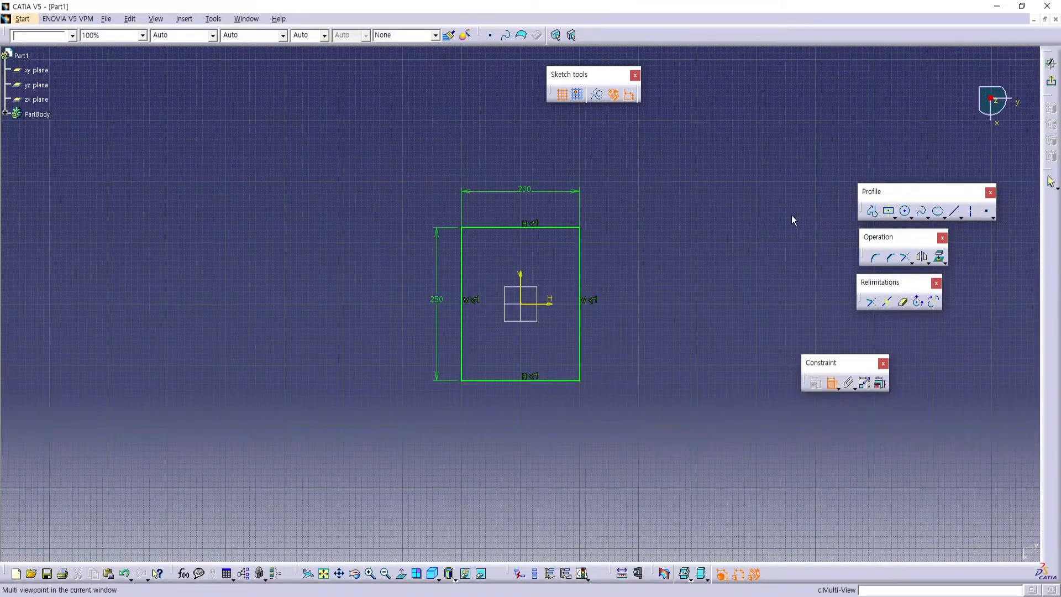
Round all four corners of the rectangle with a 10 mm radius.
click(875, 257)
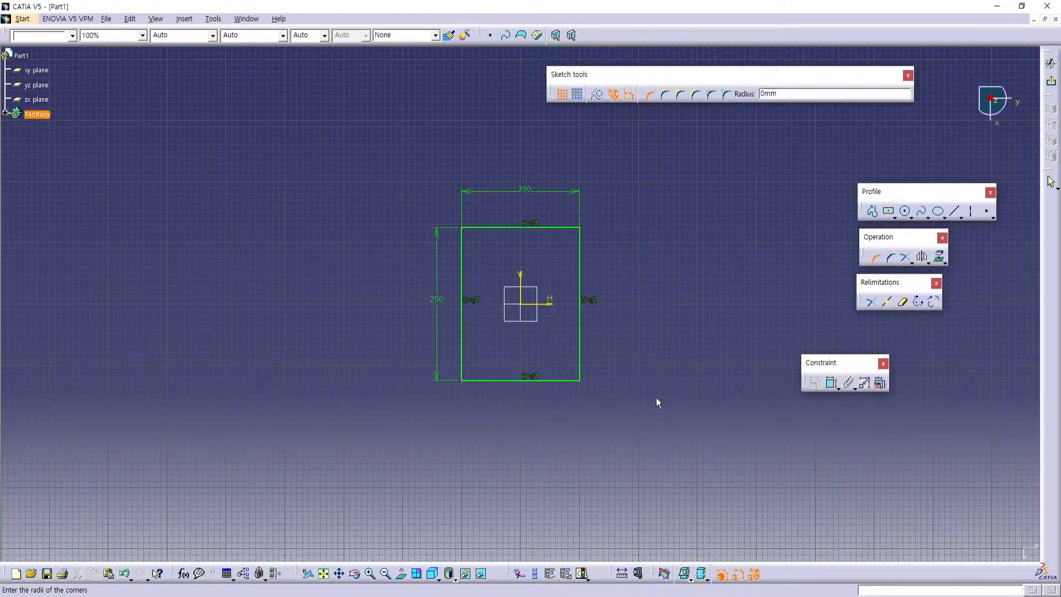
text(10)
key(Return)
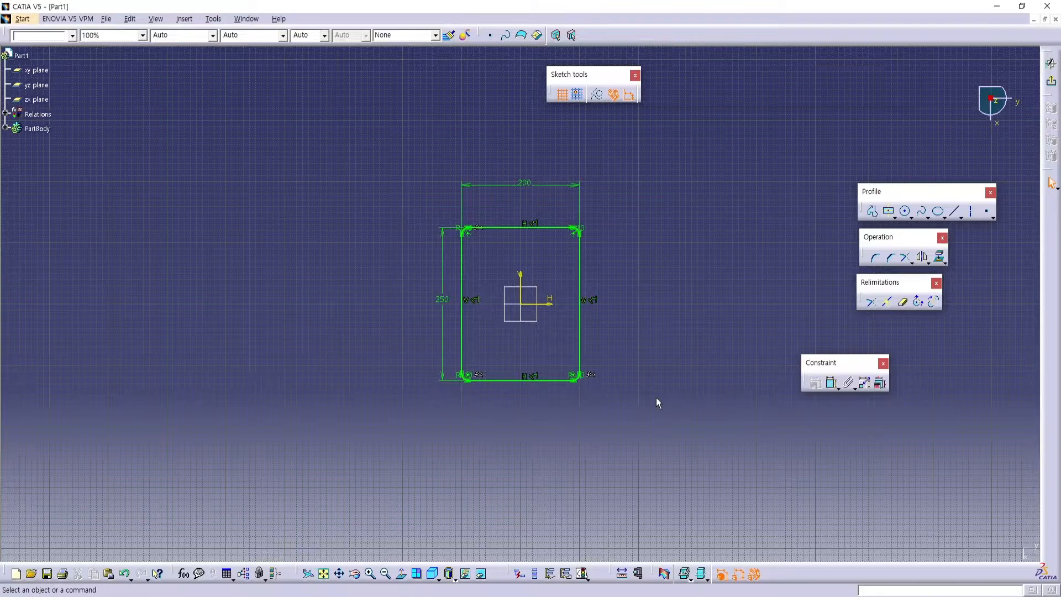
Set the linked corner radius of the rectangle to 30 mm.
middle_drag(658, 400, 644, 166)
double_click(637, 162)
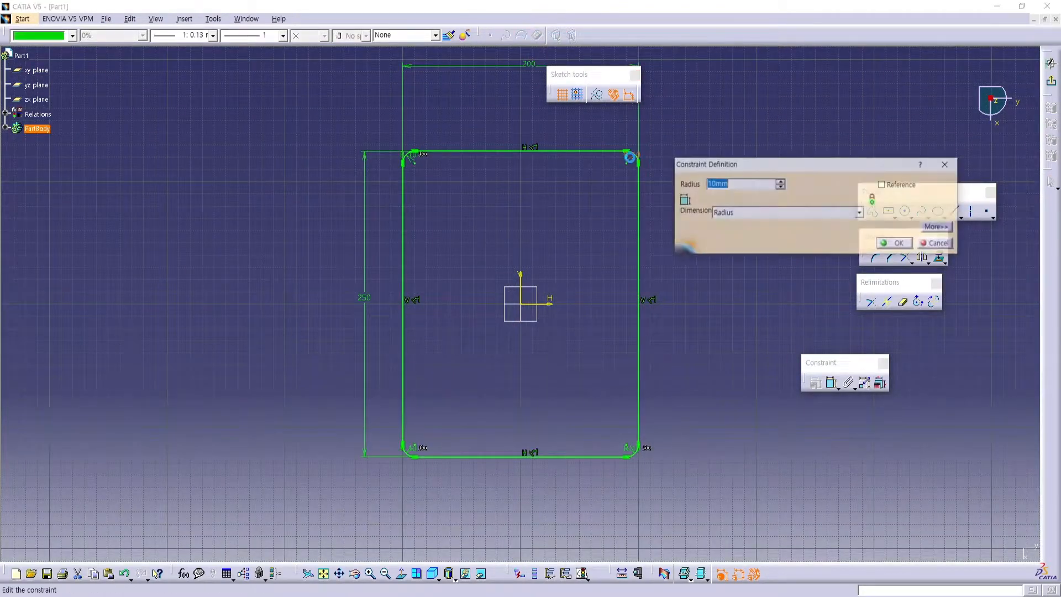
text(30)
key(Return)
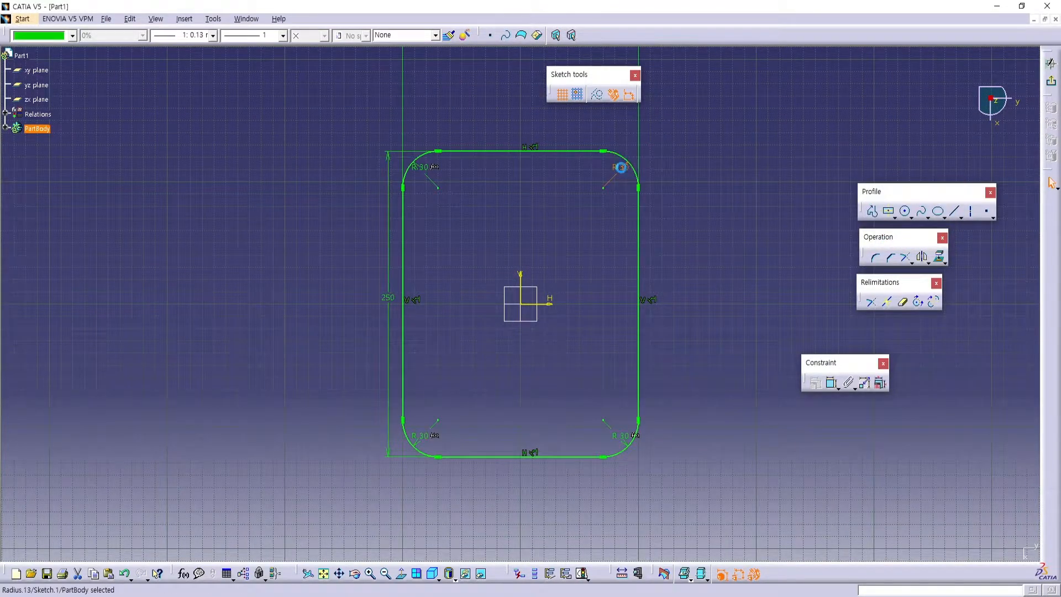
Set the linked radius of the rectangle's four corners to 40 mm.
double_click(621, 167)
text(40)
key(Return)
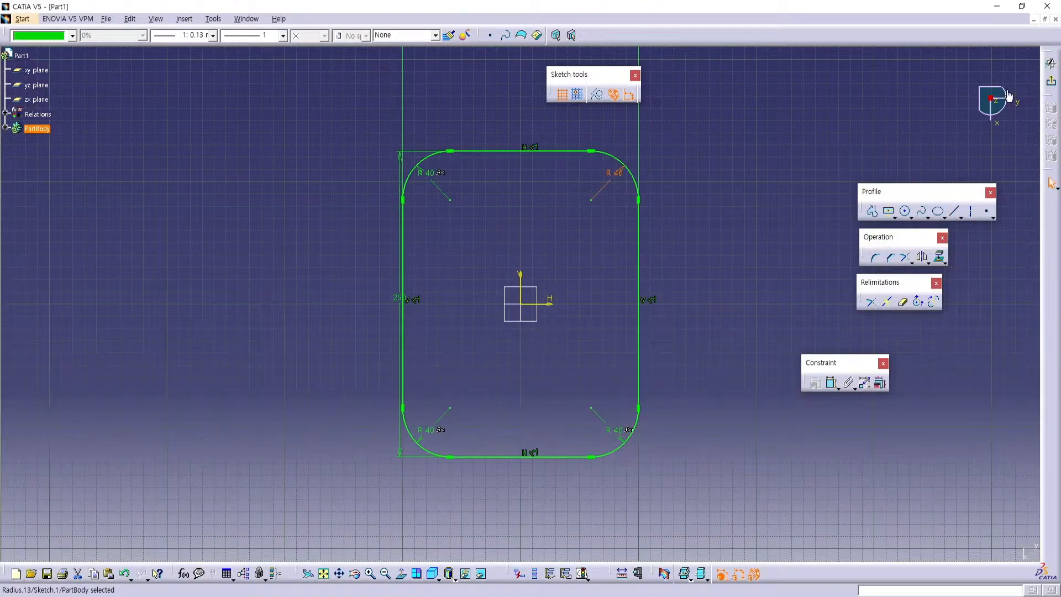
Finish the sketch and extrude the rounded rectangle 100 mm downward as a pad with reversed direction.
click(1051, 63)
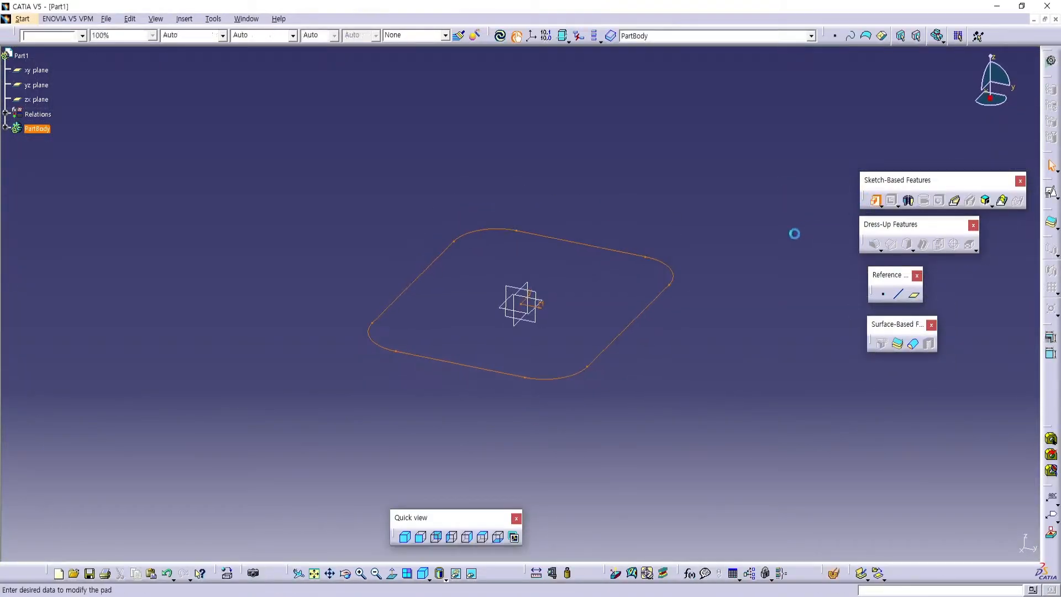
click(722, 463)
click(743, 363)
text(100)
key(Return)
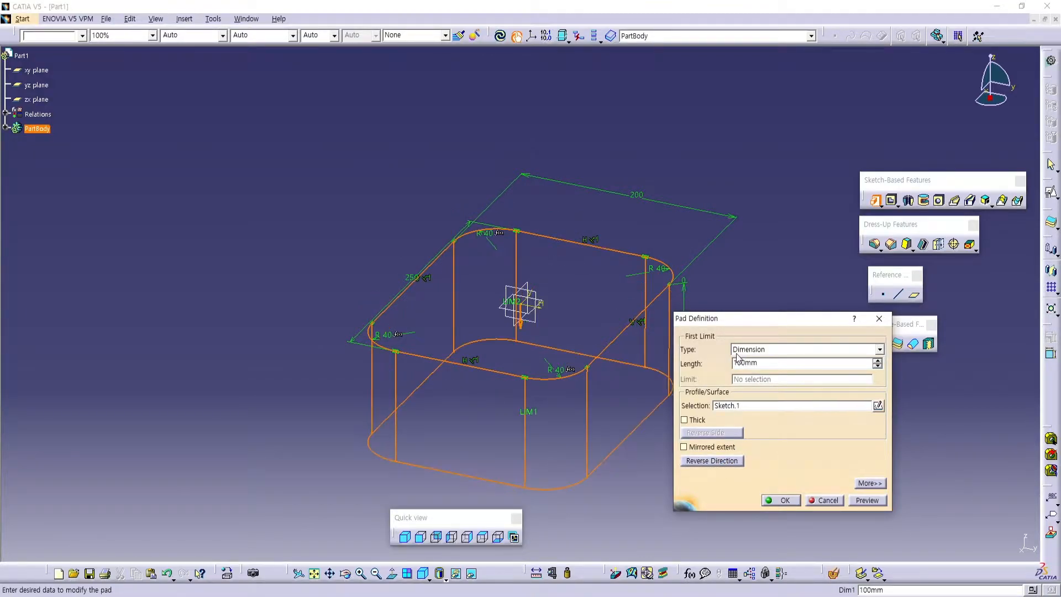
click(782, 500)
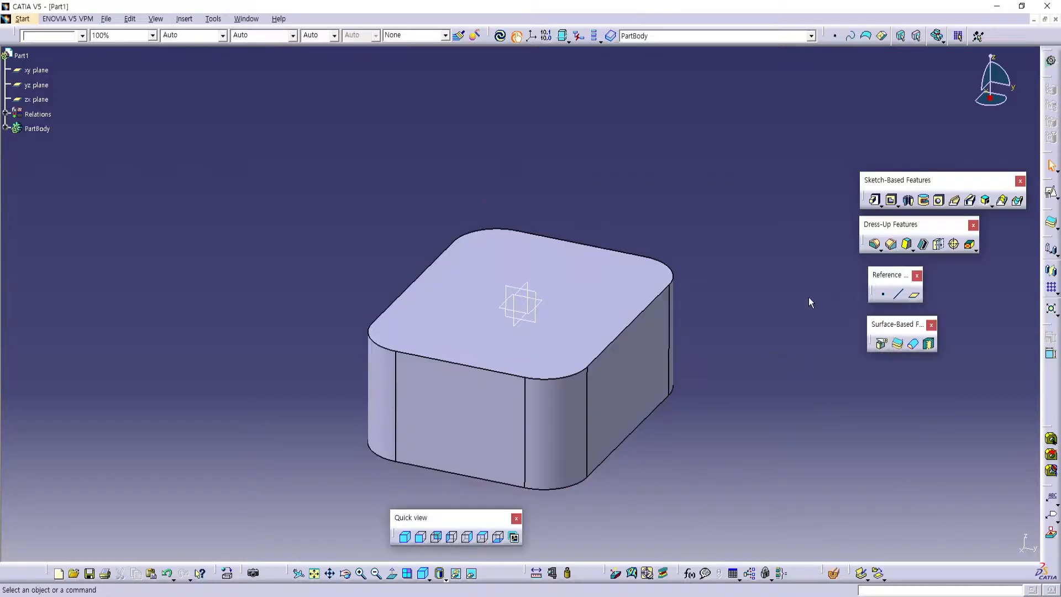
Draft the pad's side faces by 3 degrees with the top face as neutral element, tapering inward toward the bottom.
click(906, 244)
click(661, 365)
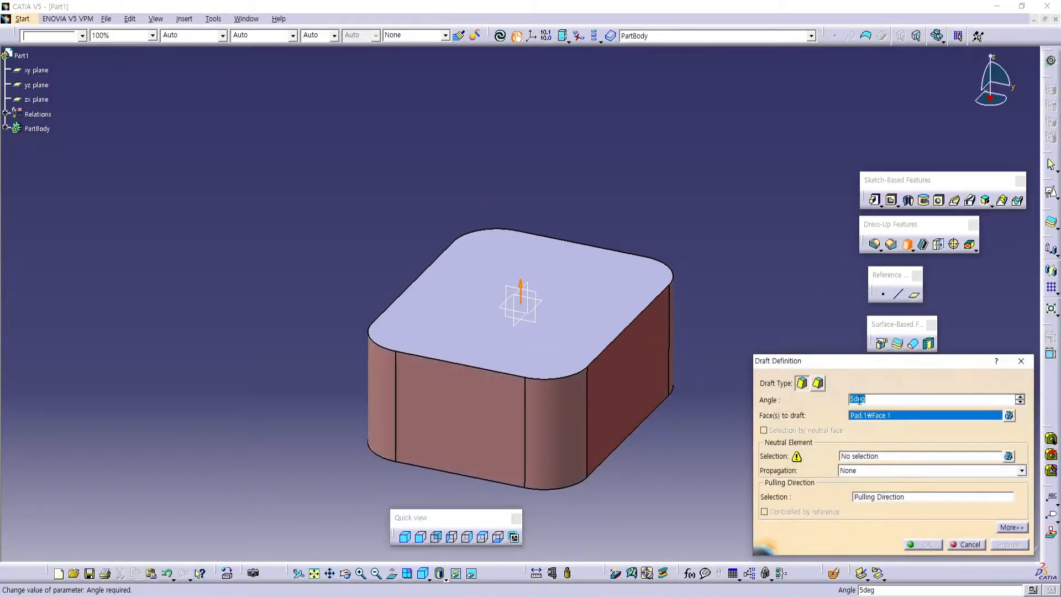
text(3)
click(876, 455)
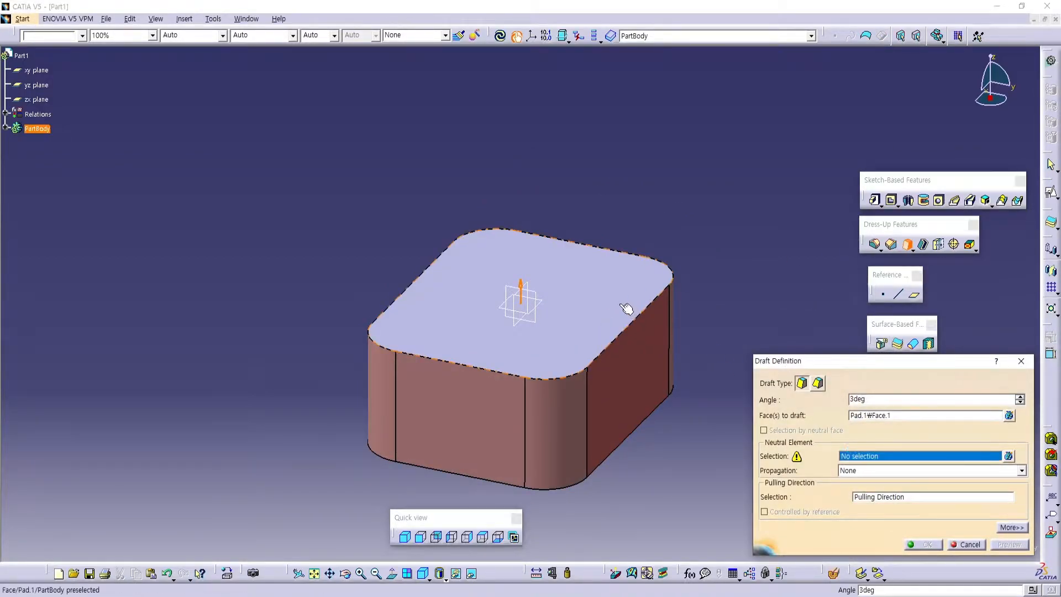
click(628, 308)
click(1008, 544)
middle_drag(530, 309, 542, 296)
click(997, 545)
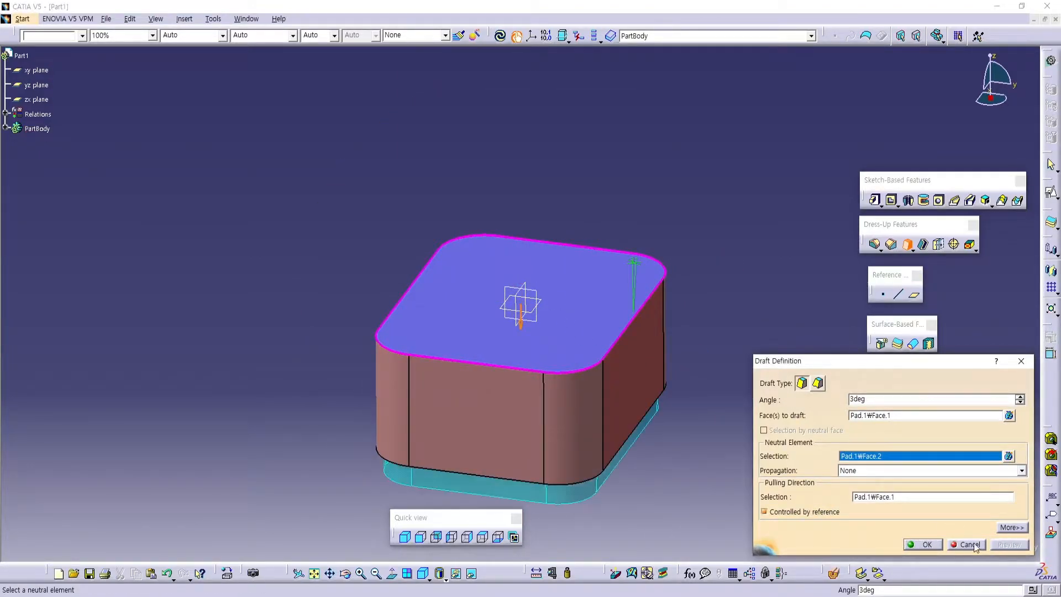
click(914, 543)
middle_drag(686, 425, 638, 406)
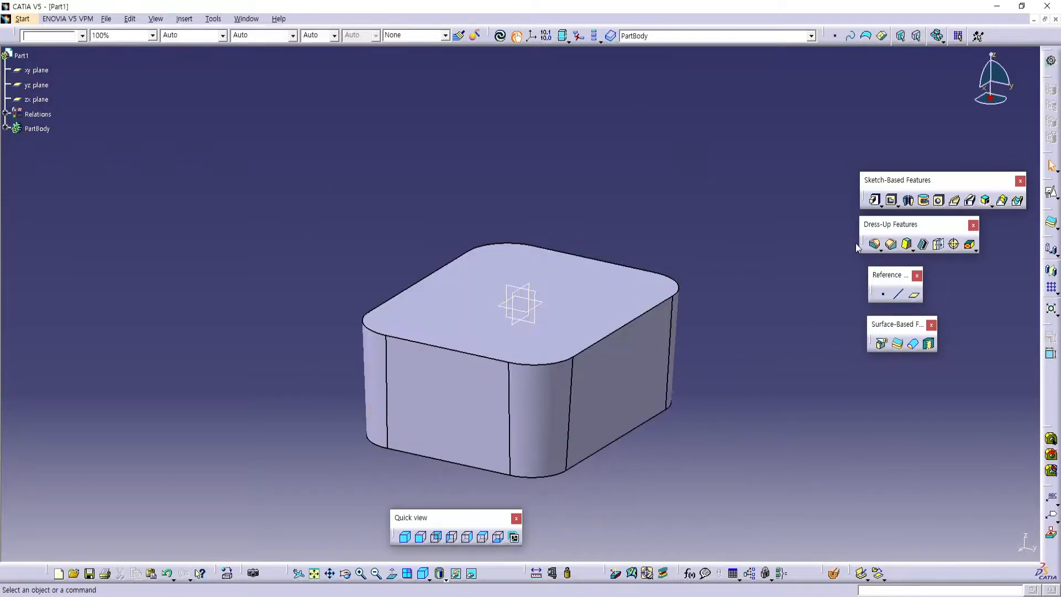
Fillet the tangent edge loop around the bottom of the block with a 10 mm radius.
click(875, 245)
click(645, 422)
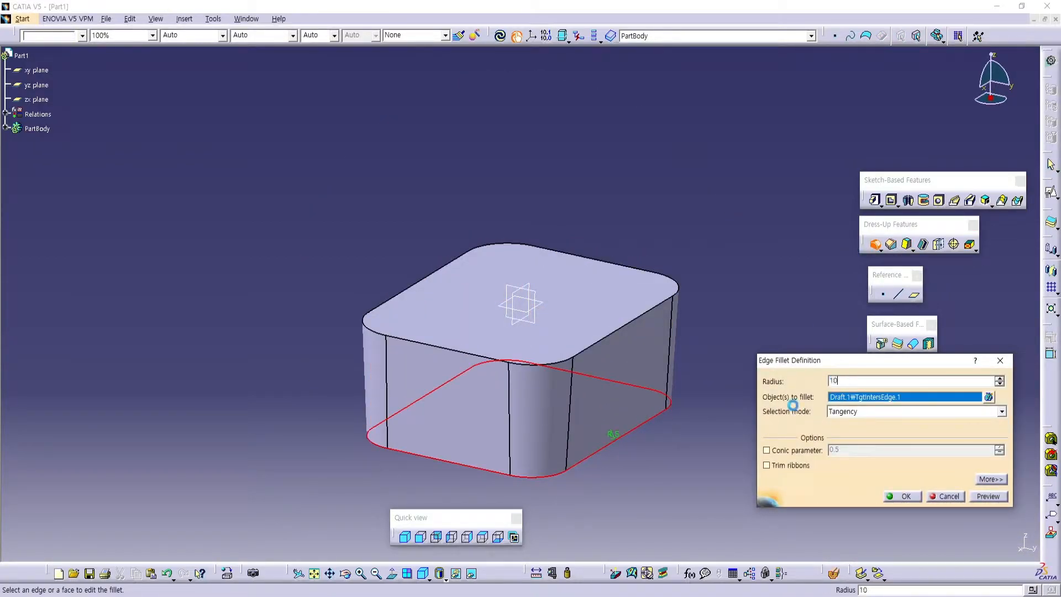
key(Return)
middle_drag(712, 407, 606, 342)
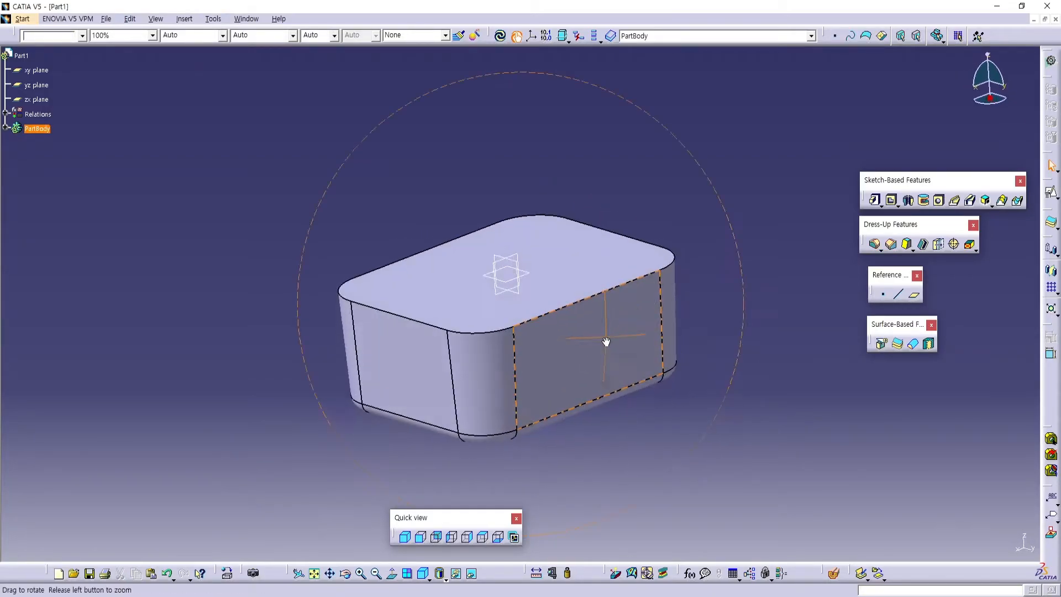
Set the radius of the bottom edge fillet to 5 mm.
double_click(580, 409)
text(5)
key(Return)
middle_drag(581, 409, 597, 381)
Hollow the block into an open box with a Shell that removes the top face.
click(922, 244)
click(590, 261)
key(Return)
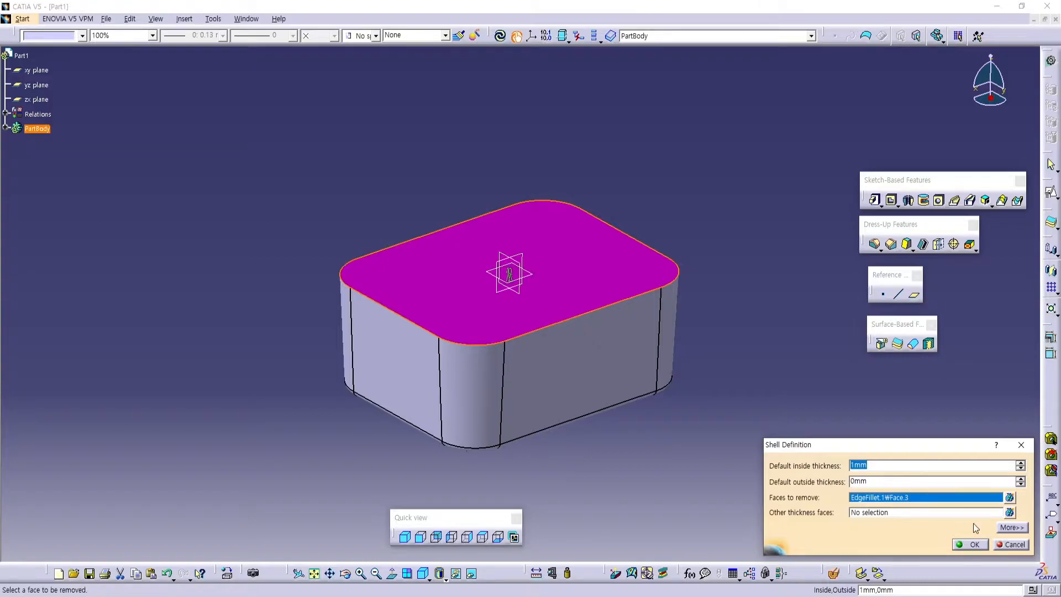
click(973, 545)
middle_drag(608, 398, 514, 310)
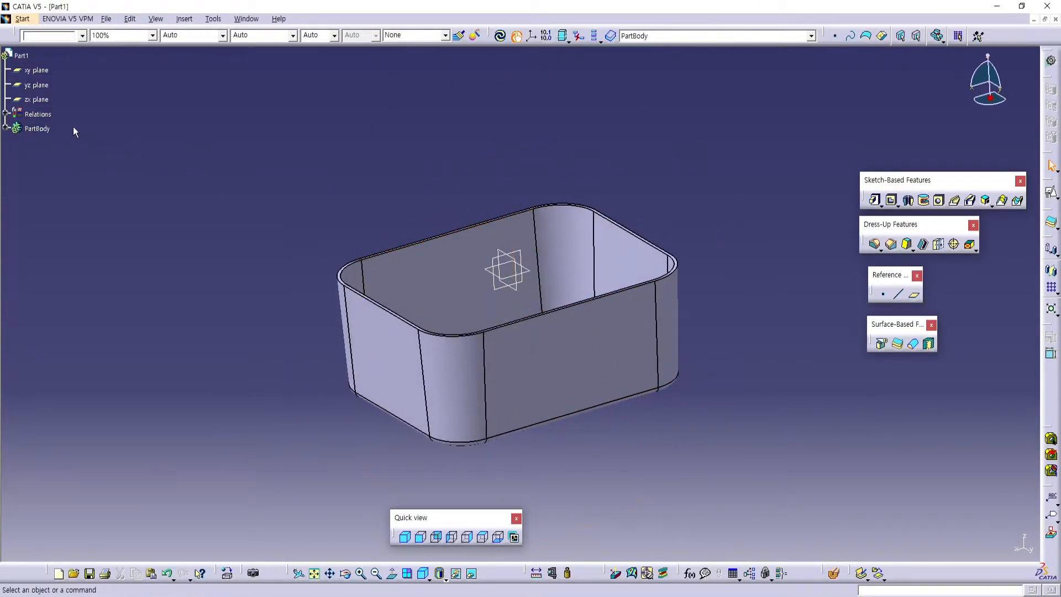
Expand the part body's tree and show the pad's hidden base sketch, Sketch.1.
click(5, 127)
right_click(48, 157)
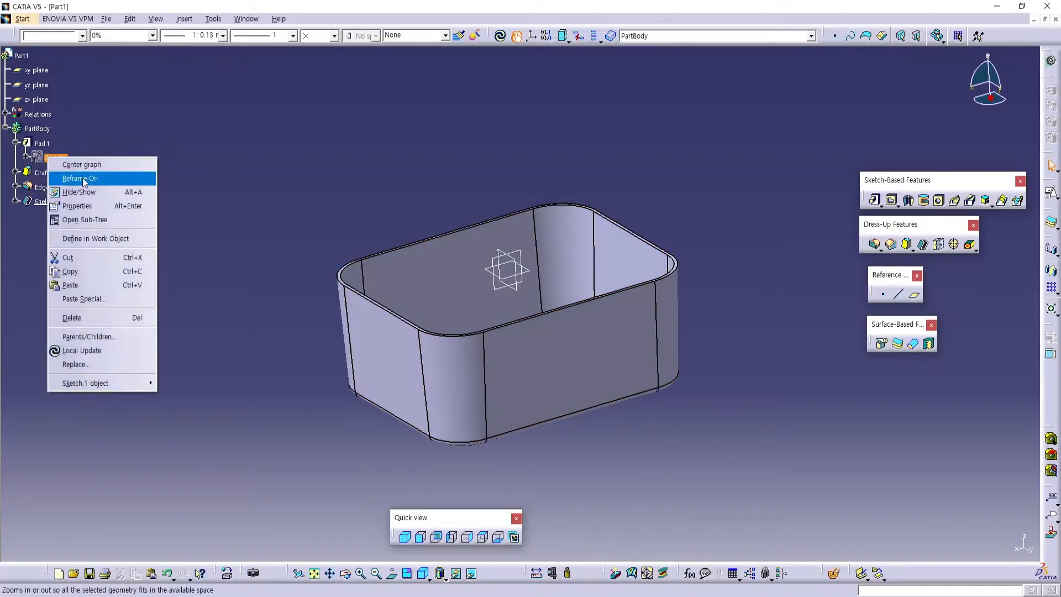
click(72, 191)
middle_drag(312, 171, 431, 282)
Create a positioned sketch on the yz plane, with its origin at the curve intersection with the side edge of Sketch.1.
drag(1050, 179, 783, 153)
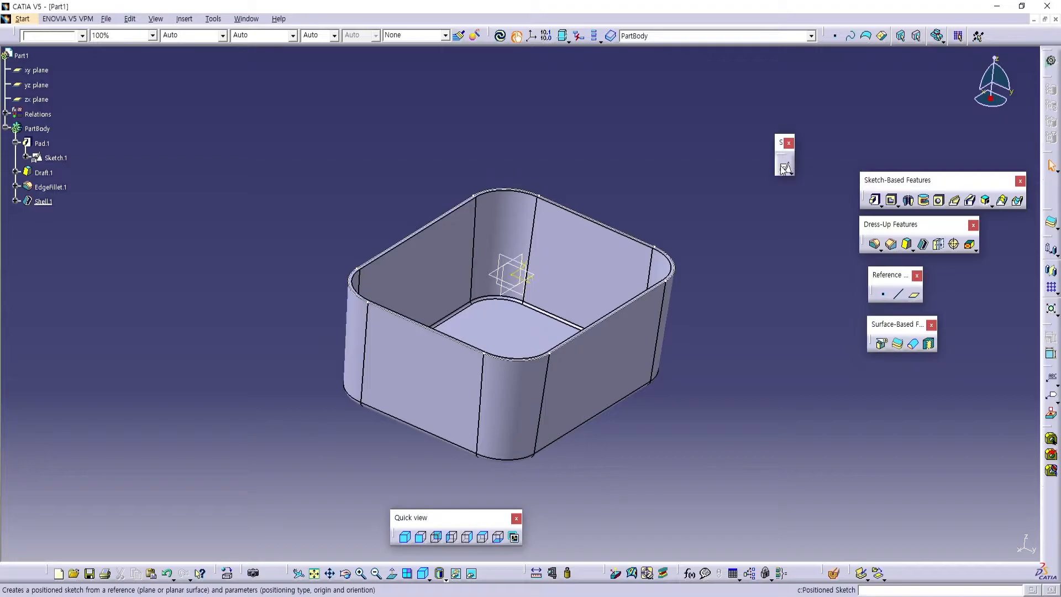
click(784, 168)
click(507, 260)
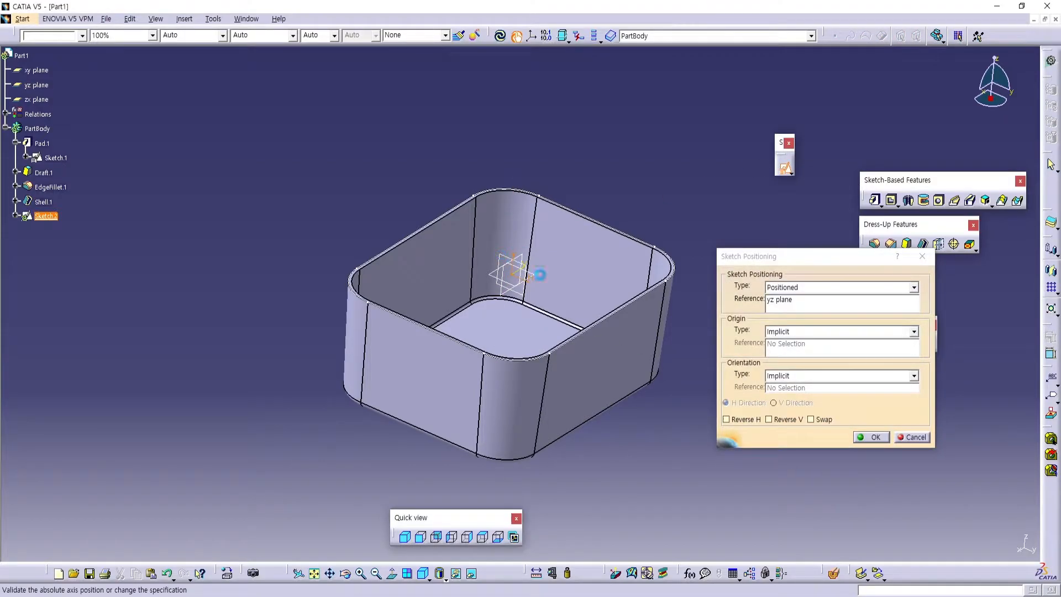
click(792, 332)
click(790, 359)
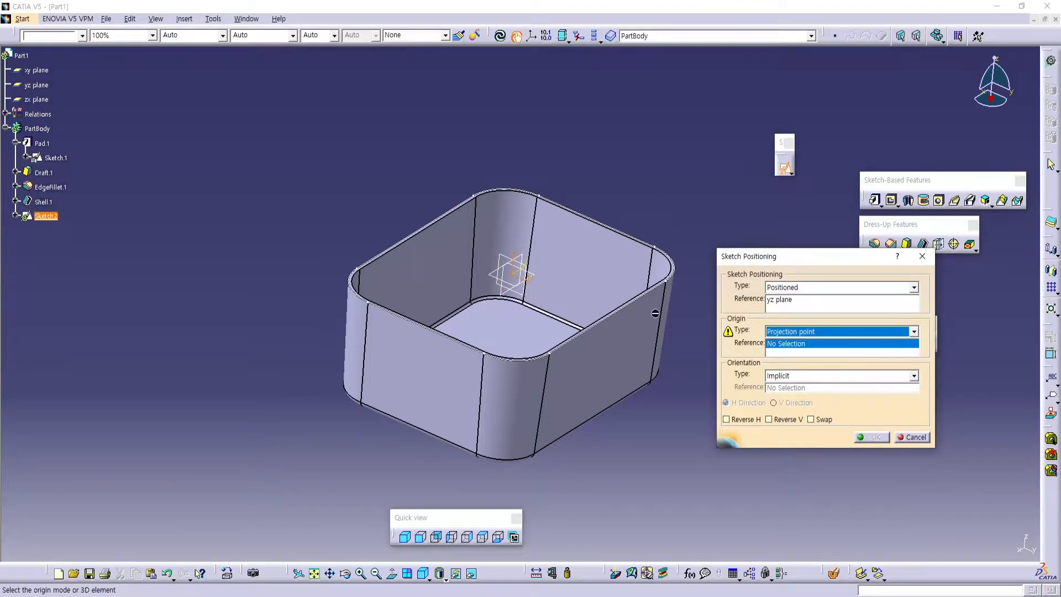
click(790, 332)
click(787, 372)
click(640, 302)
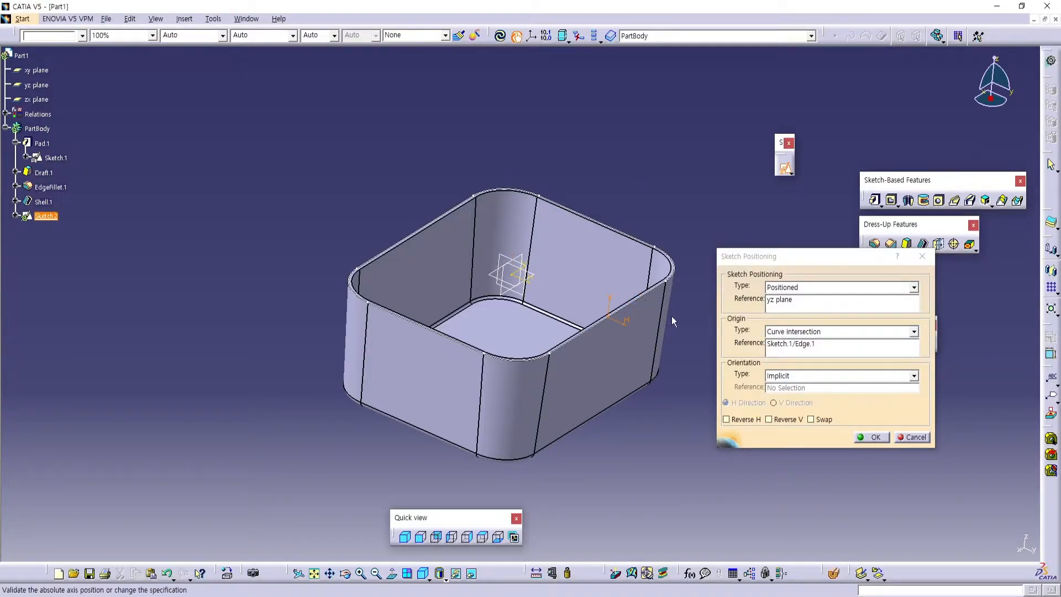
click(875, 437)
Draw an open hook-shaped rim profile outward from the sketch origin, about 7.5 mm wide and 7 mm deep.
mouse_move(623, 247)
middle_down()
mouse_move(640, 303)
mouse_move(651, 279)
middle_up()
click(872, 211)
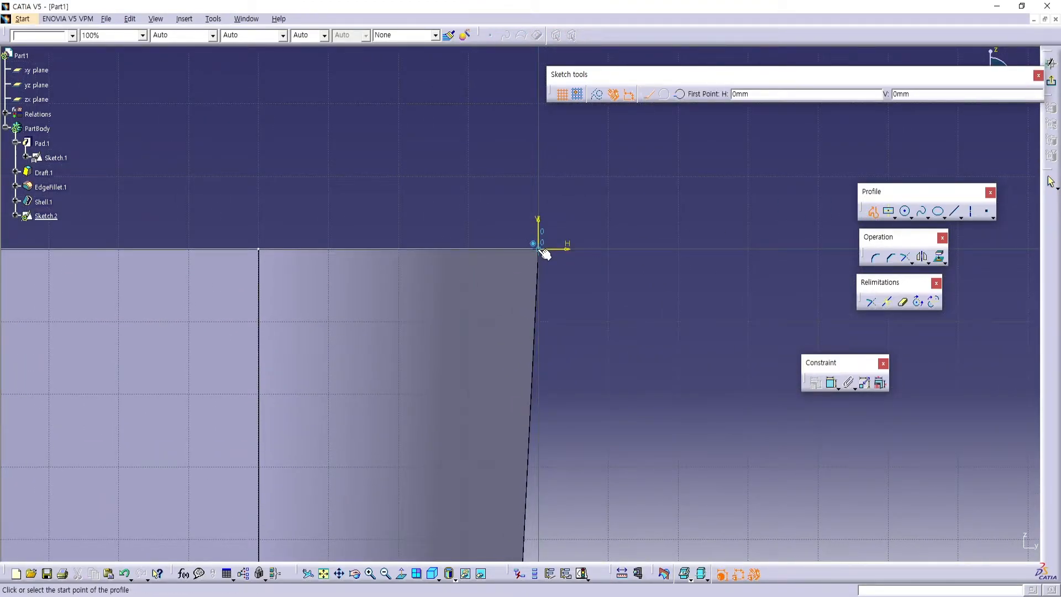
click(538, 250)
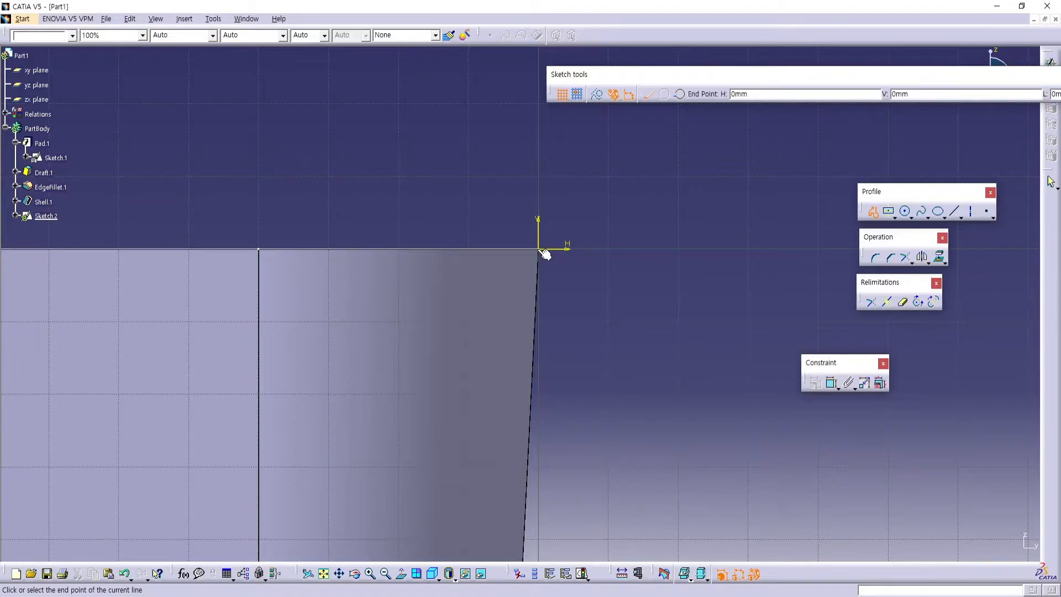
click(592, 248)
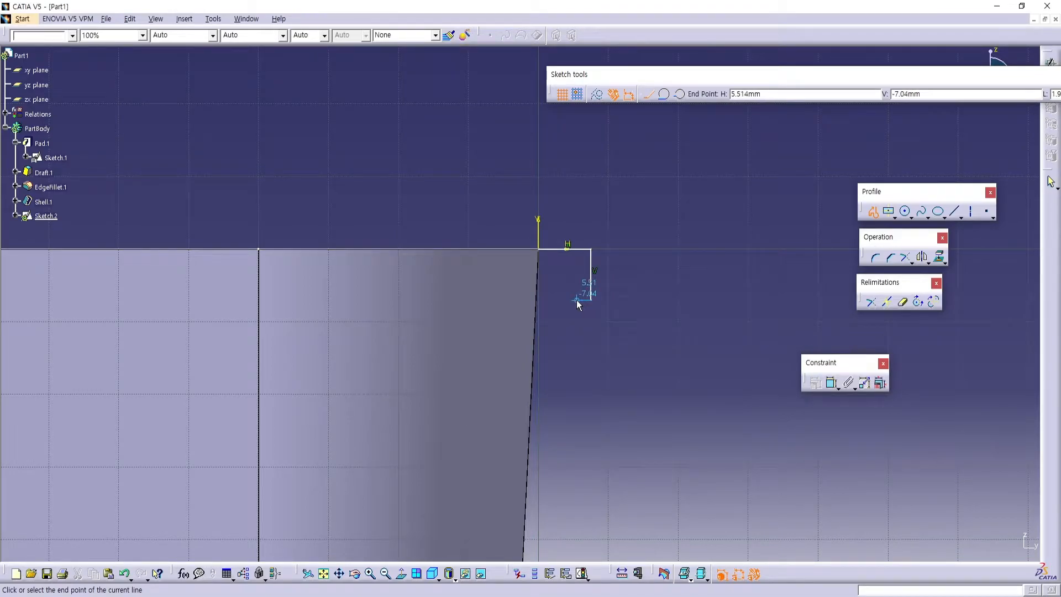
click(577, 263)
click(546, 263)
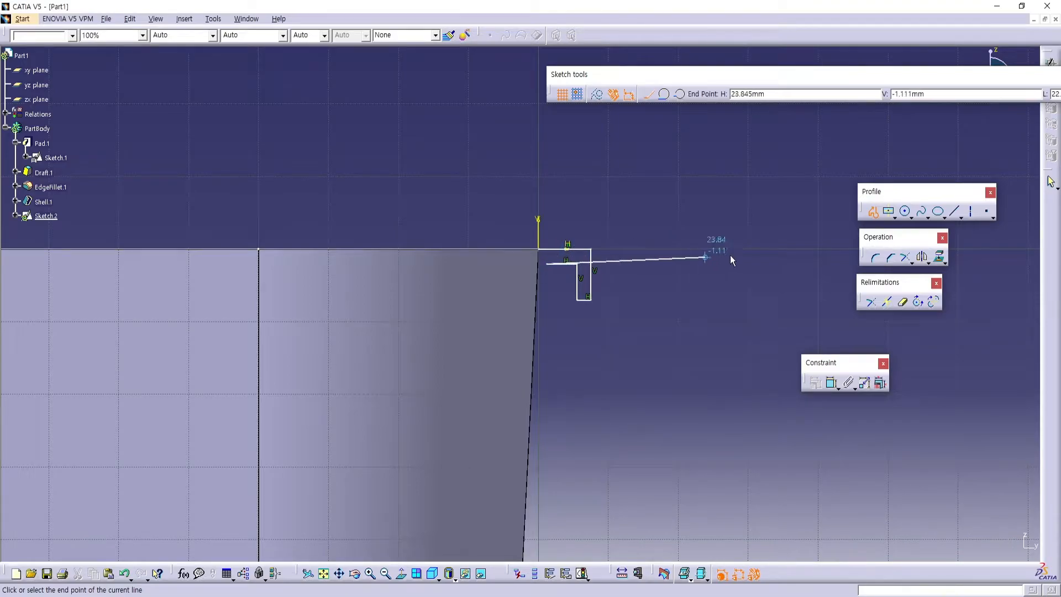
key(Escape)
Intersect the box's drafted outer side face with the sketch plane to get a reference line beside the rim profile.
click(945, 263)
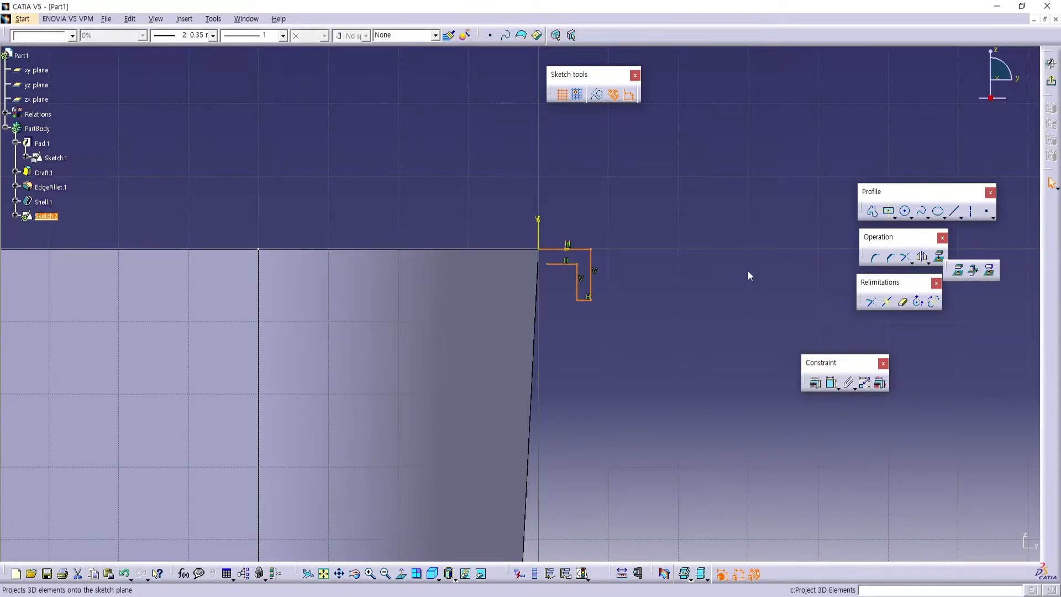
click(592, 328)
middle_drag(592, 323, 631, 300)
click(630, 301)
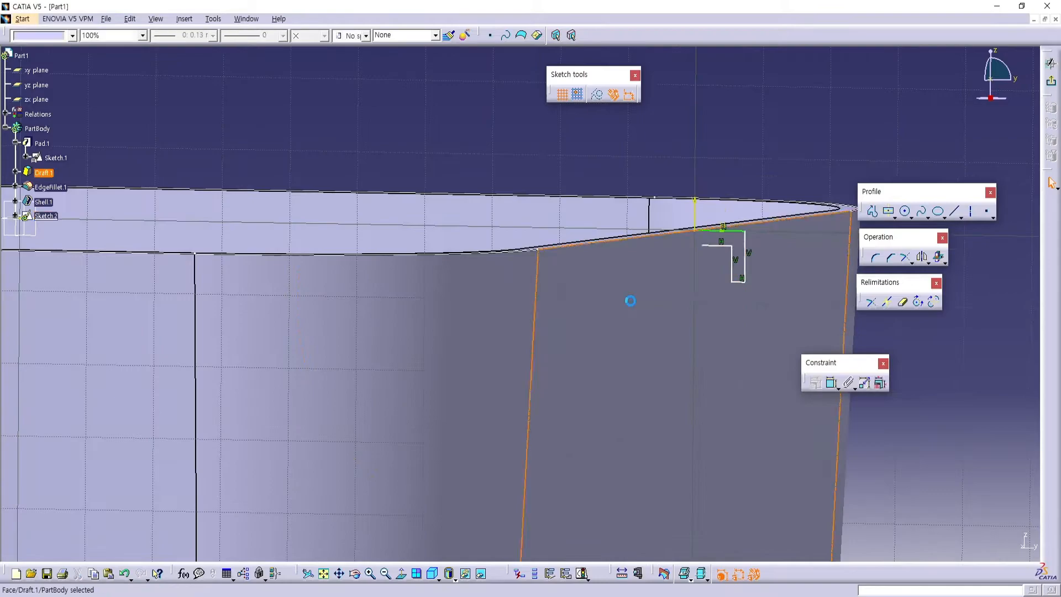
click(938, 257)
middle_drag(776, 281, 681, 301)
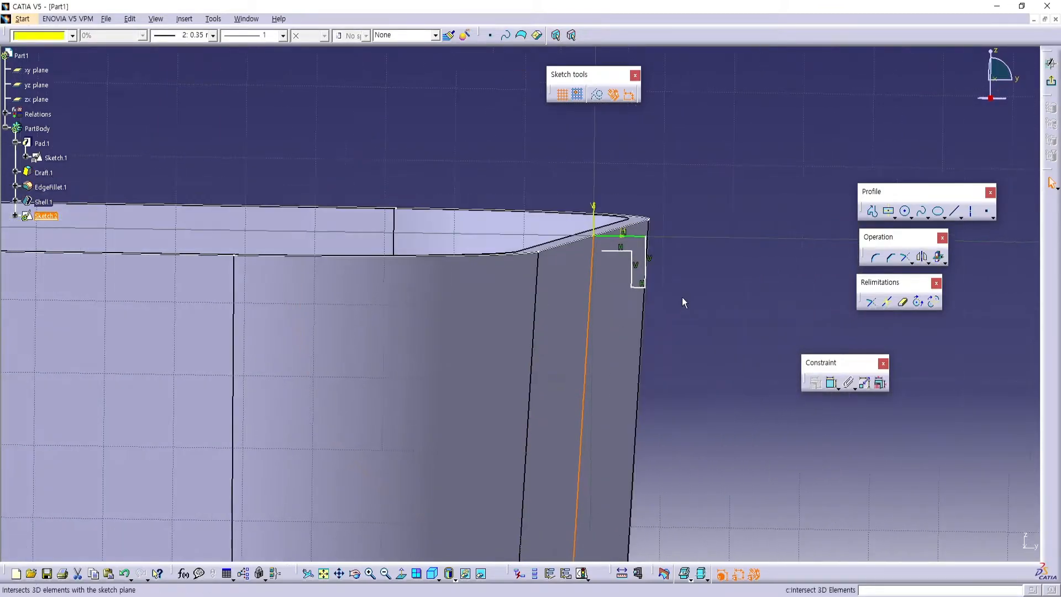
click(809, 272)
Trim the rim profile's lower horizontal line and the intersected wall line to each other so the profile closes.
click(904, 258)
ctrl+middle_drag(801, 254, 746, 233)
click(630, 229)
click(663, 232)
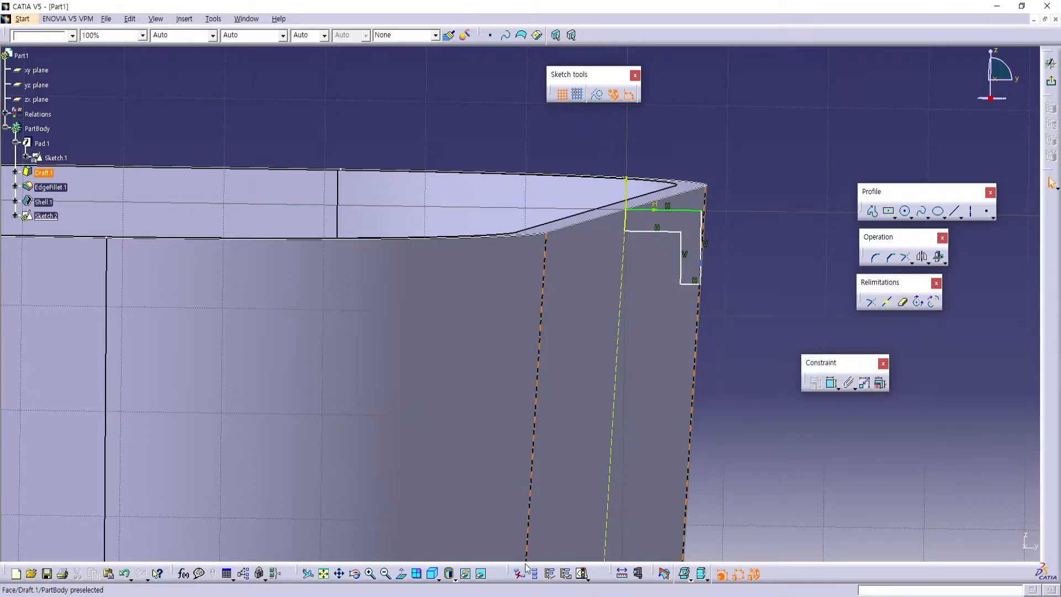
Dimension the thickness of the rim profile's horizontal leg and set it to 3 mm.
click(400, 573)
click(831, 383)
ctrl+middle_drag(614, 298, 584, 253)
click(580, 221)
click(610, 191)
double_click(610, 190)
click(808, 228)
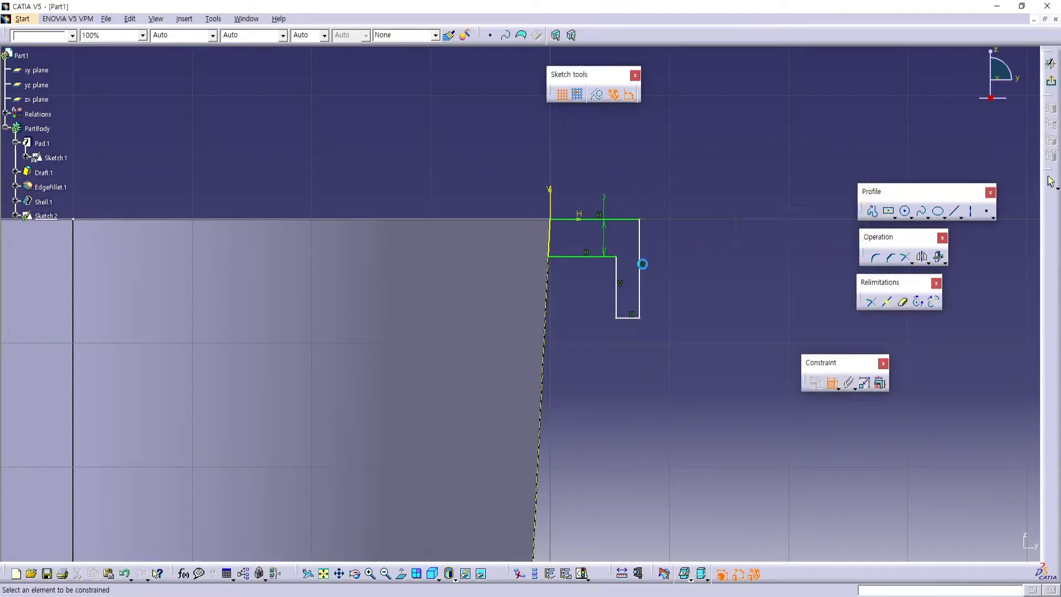
Dimension the thickness of the rim profile's vertical leg and set it to 3 mm.
click(641, 280)
click(689, 351)
double_click(690, 349)
text(3)
click(797, 230)
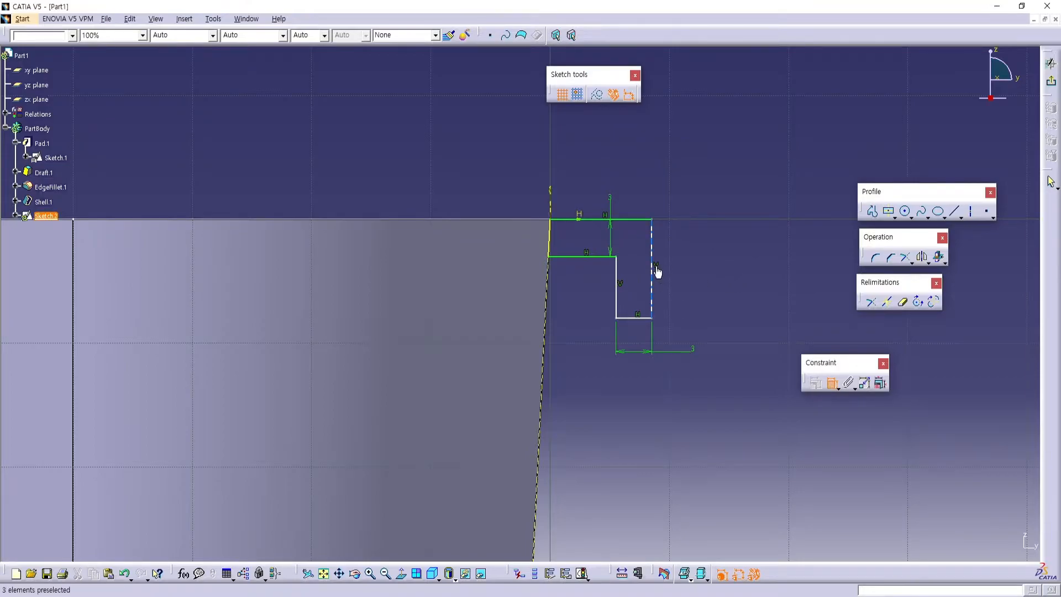
Delete the vertical constraints from the outer and inner lines of the rim profile's vertical leg.
right_click(656, 269)
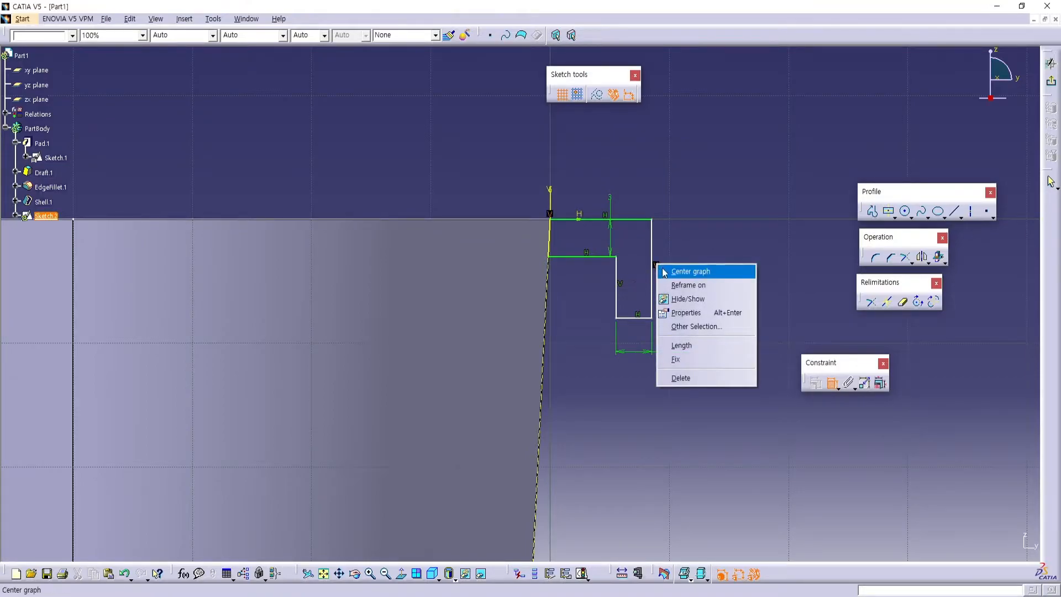
click(671, 273)
right_click(656, 264)
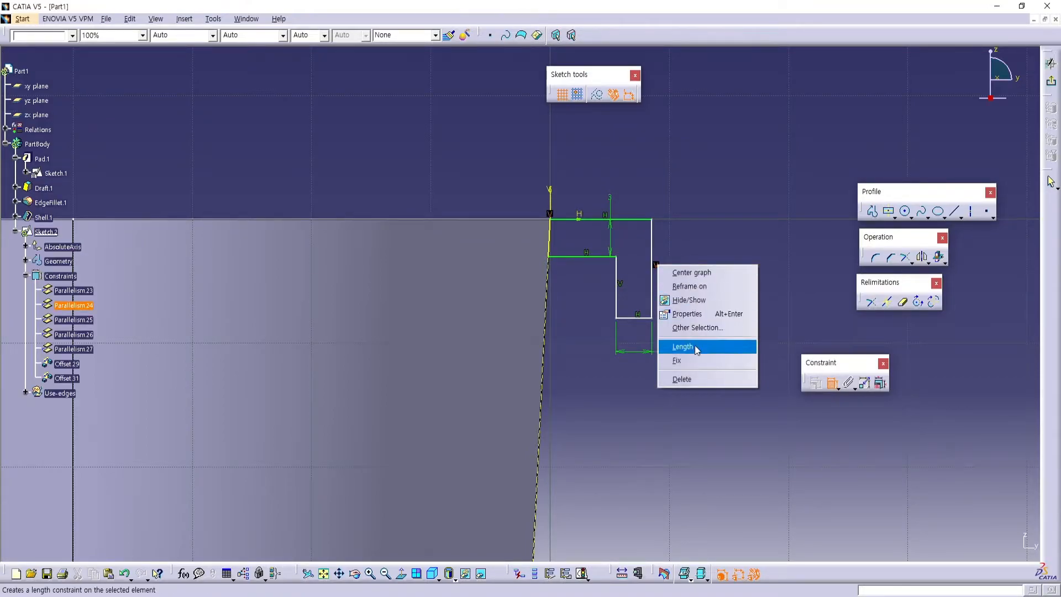
click(691, 380)
right_click(621, 282)
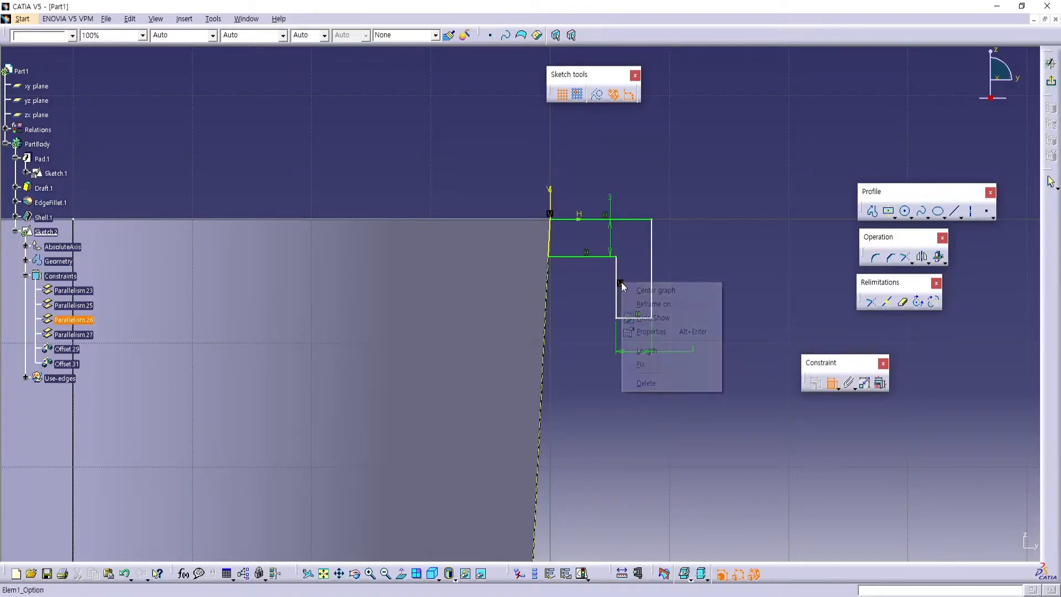
click(671, 381)
Try slanting the rim profile's vertical leg and making its inner line parallel to the box's drafted wall line.
click(657, 318)
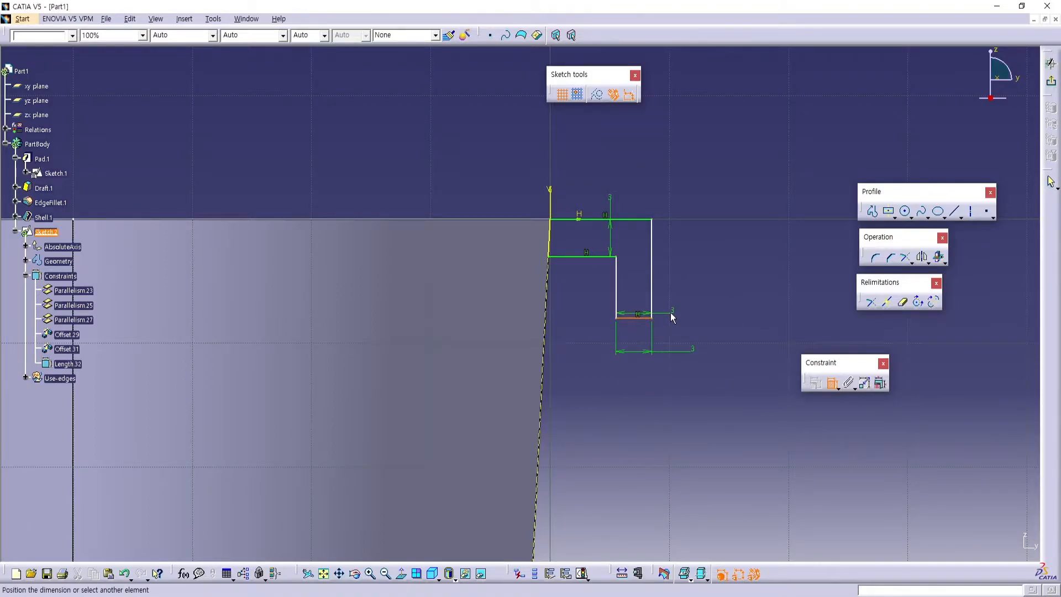
key(Escape)
drag(652, 319, 668, 317)
click(626, 284)
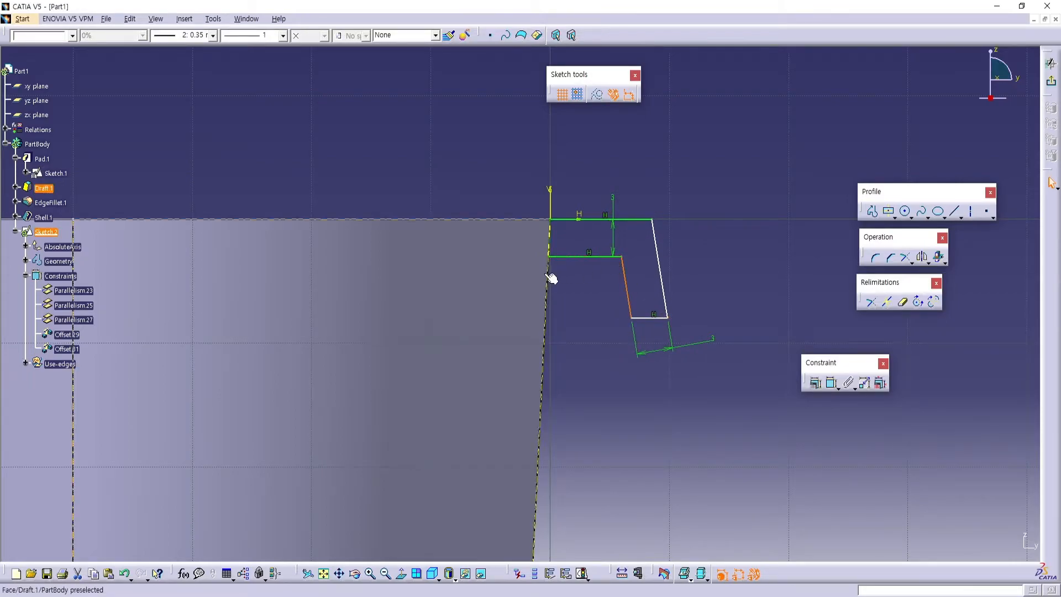
click(815, 383)
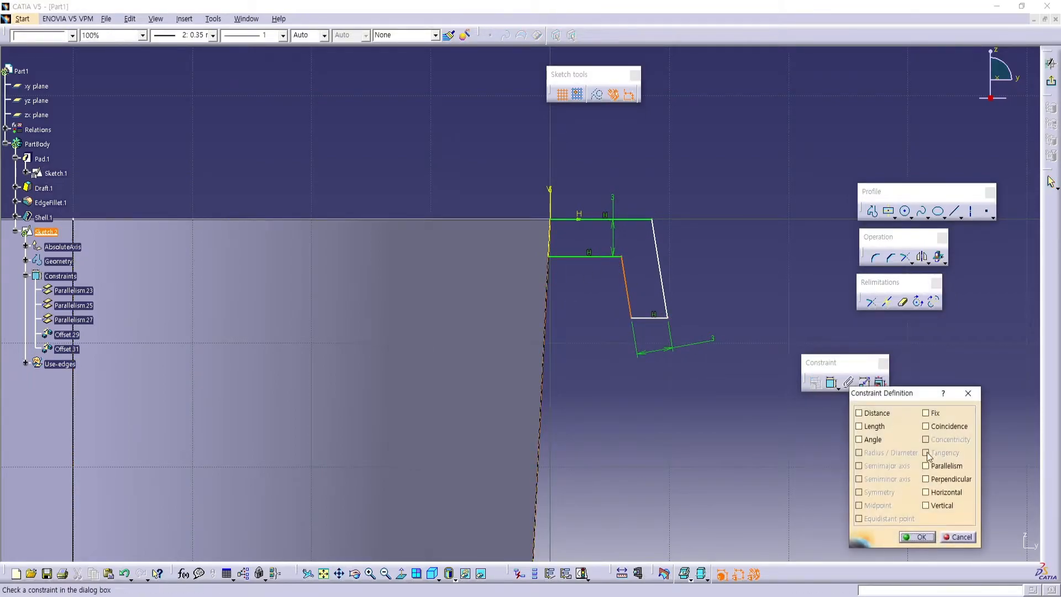
click(945, 467)
click(918, 536)
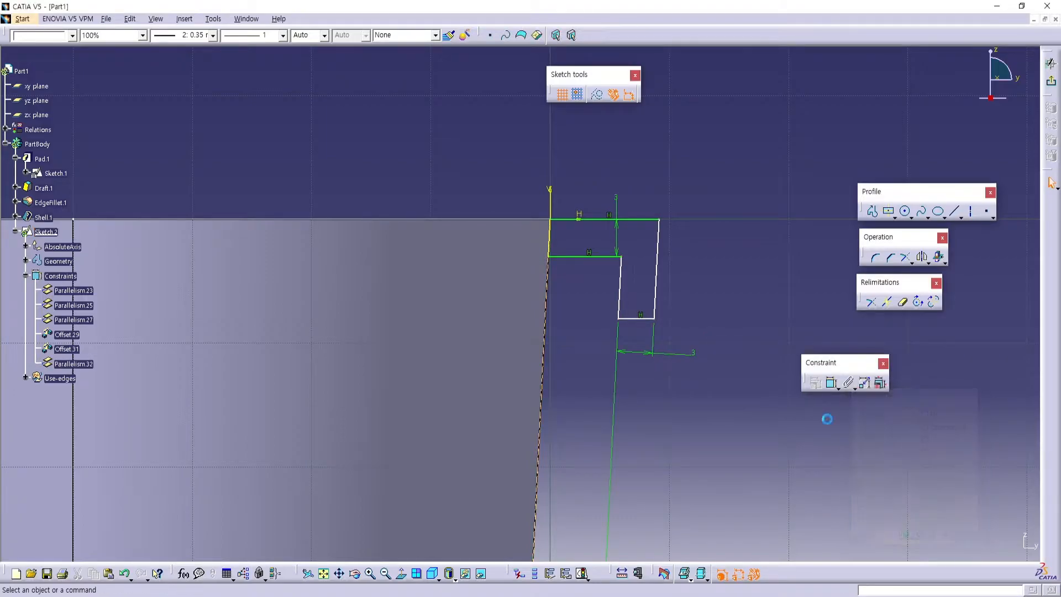
drag(620, 281, 609, 280)
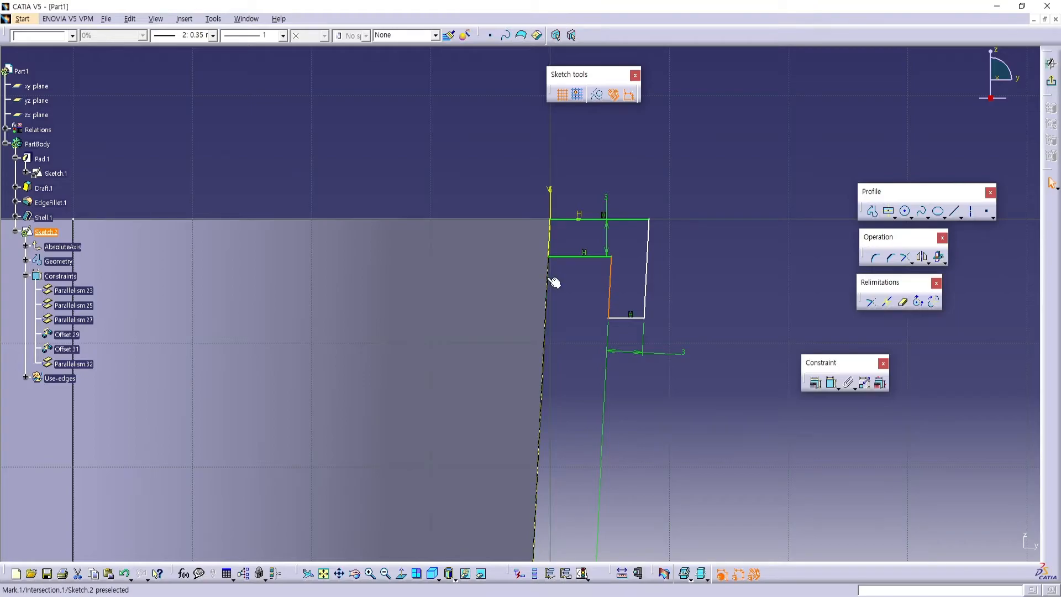
click(623, 293)
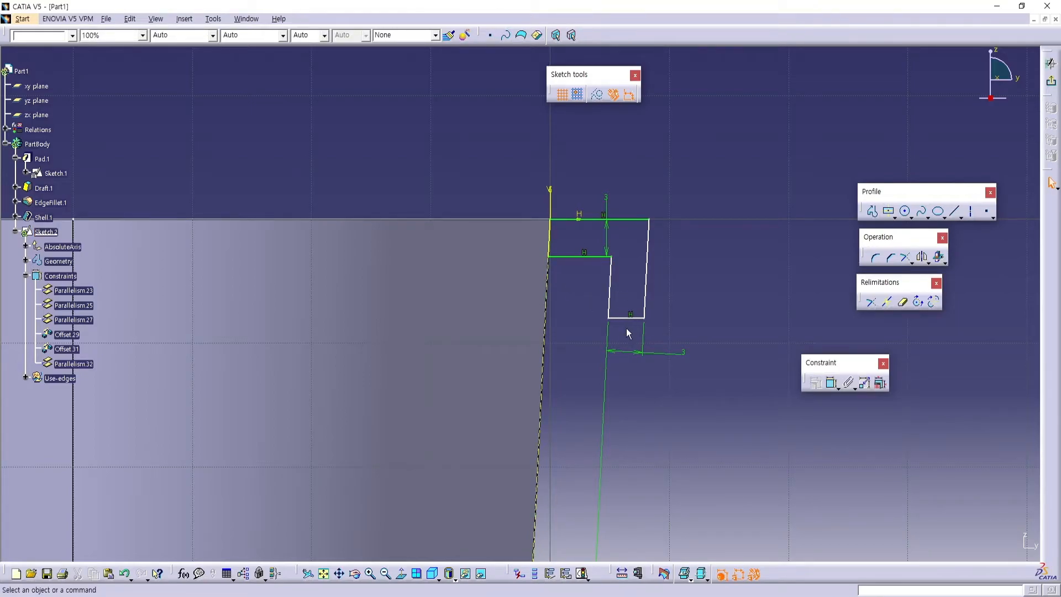
Delete the leg's parallelism to the drafted wall and its 3 mm thickness dimension.
middle_drag(623, 361, 614, 433)
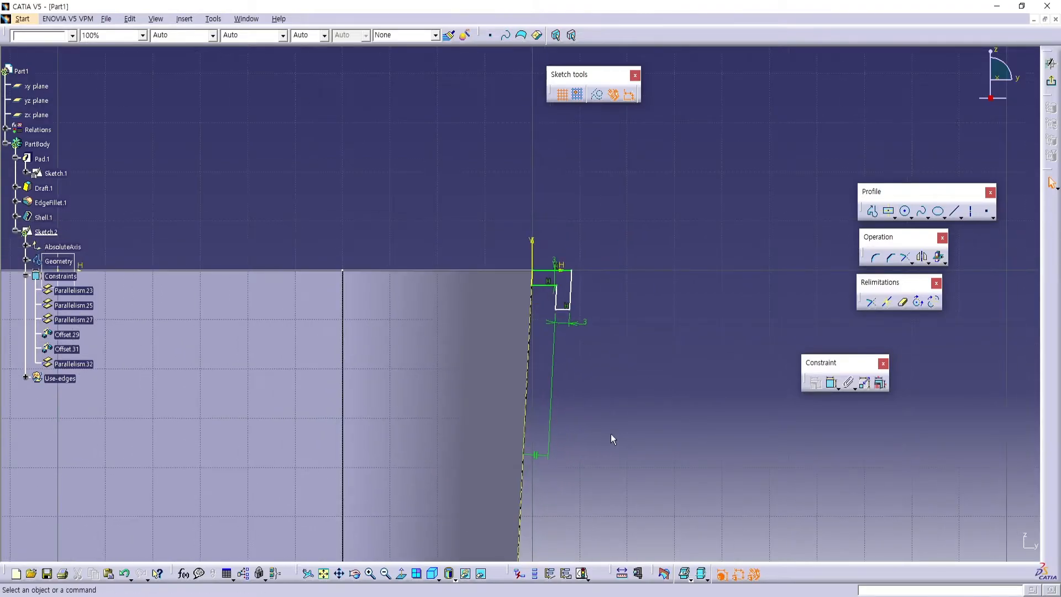
right_click(541, 462)
click(573, 369)
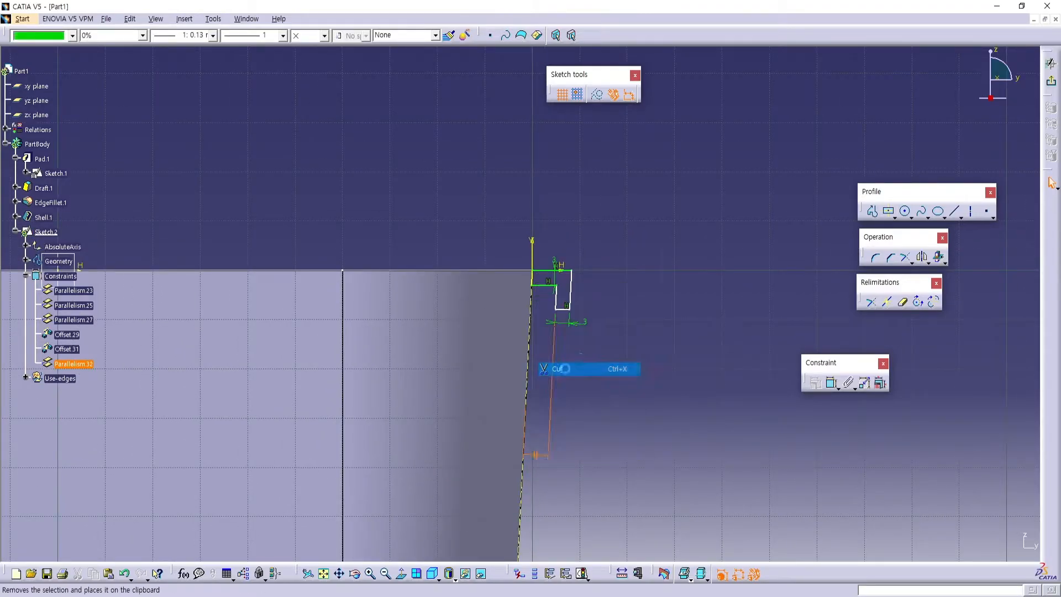
right_click(586, 330)
click(614, 403)
middle_drag(585, 367, 638, 277)
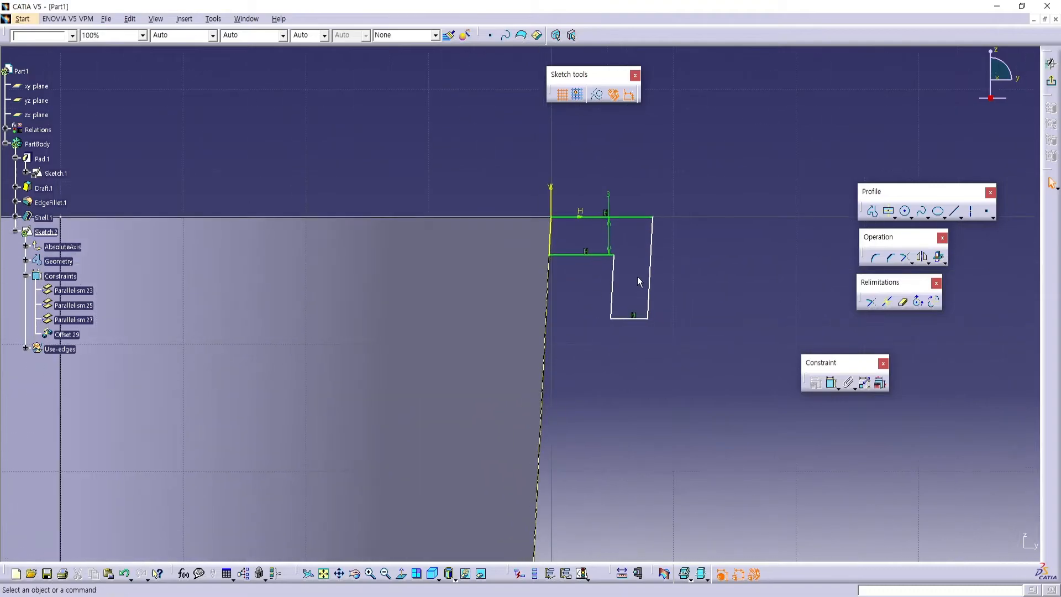
Slant the rim profile's leg outward and constrain its inner line at 3° to the sketch's vertical axis.
click(651, 281)
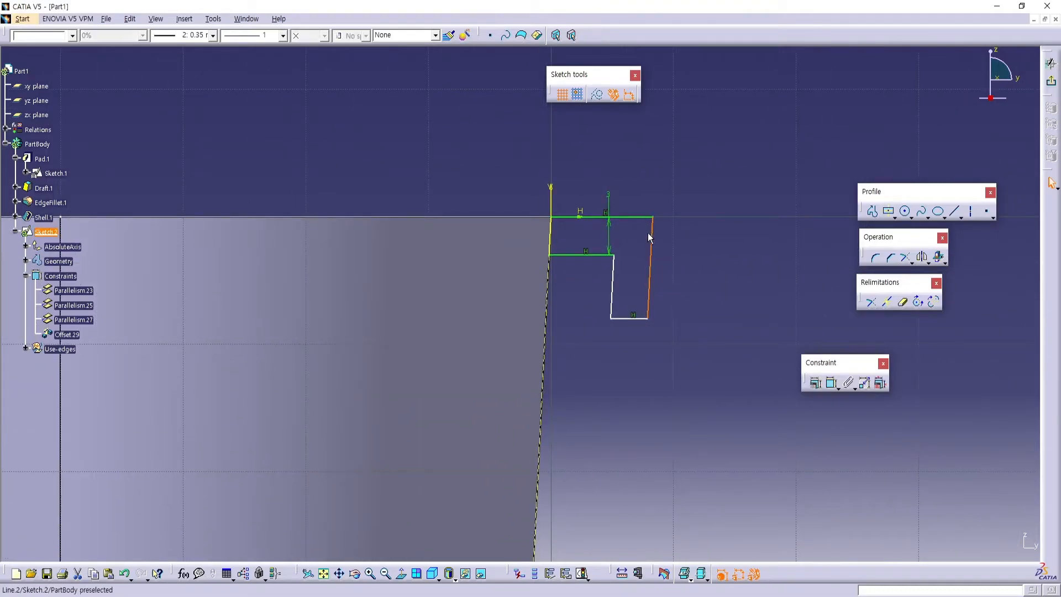
mouse_move(647, 318)
mouse_down()
mouse_move(674, 319)
mouse_move(646, 320)
mouse_up()
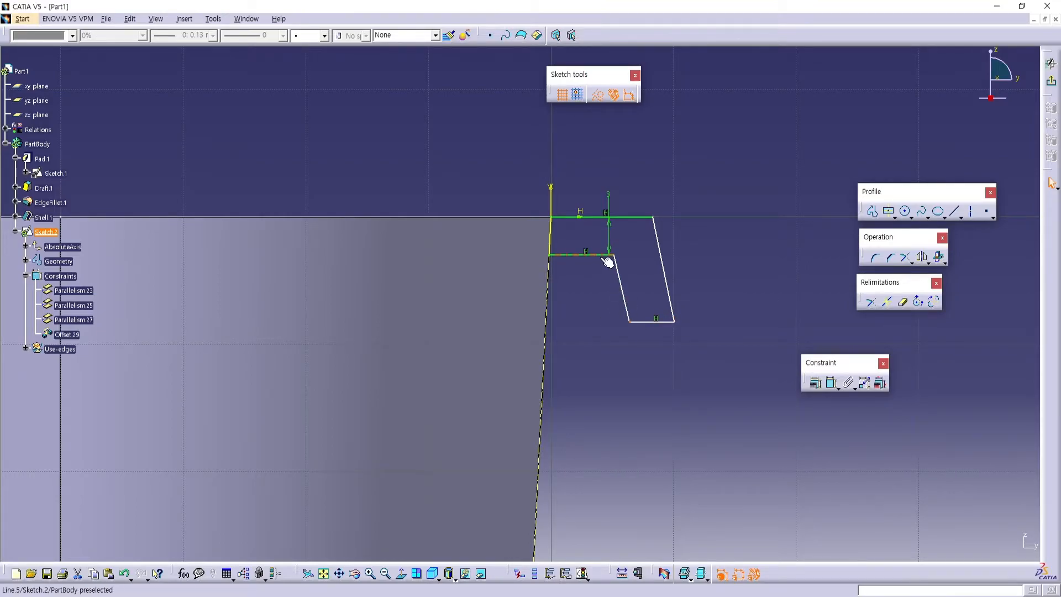
click(623, 273)
ctrl+click(554, 207)
click(814, 382)
click(581, 303)
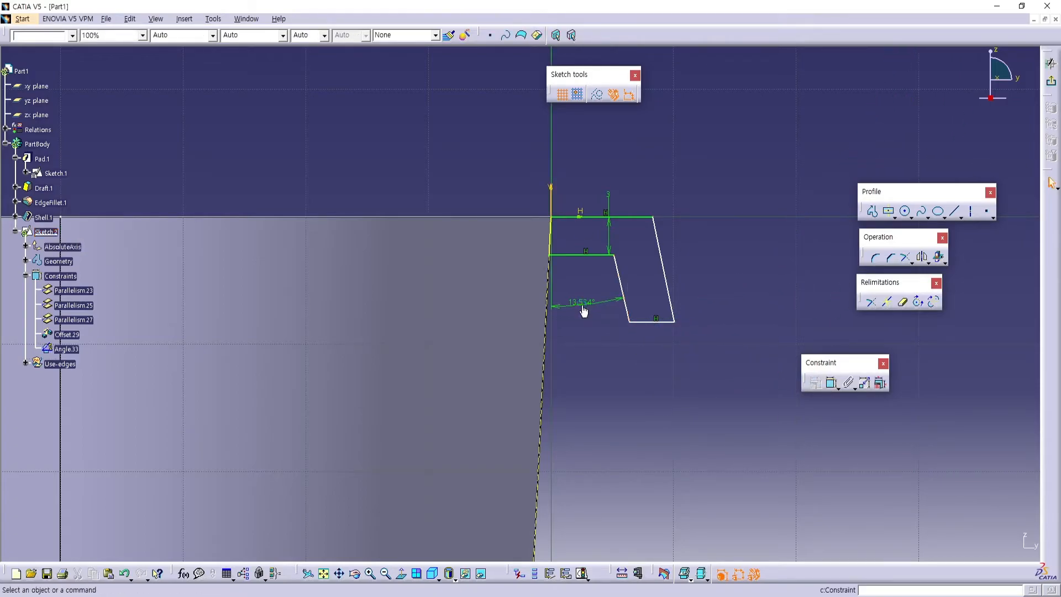
double_click(585, 304)
text(3)
key(Return)
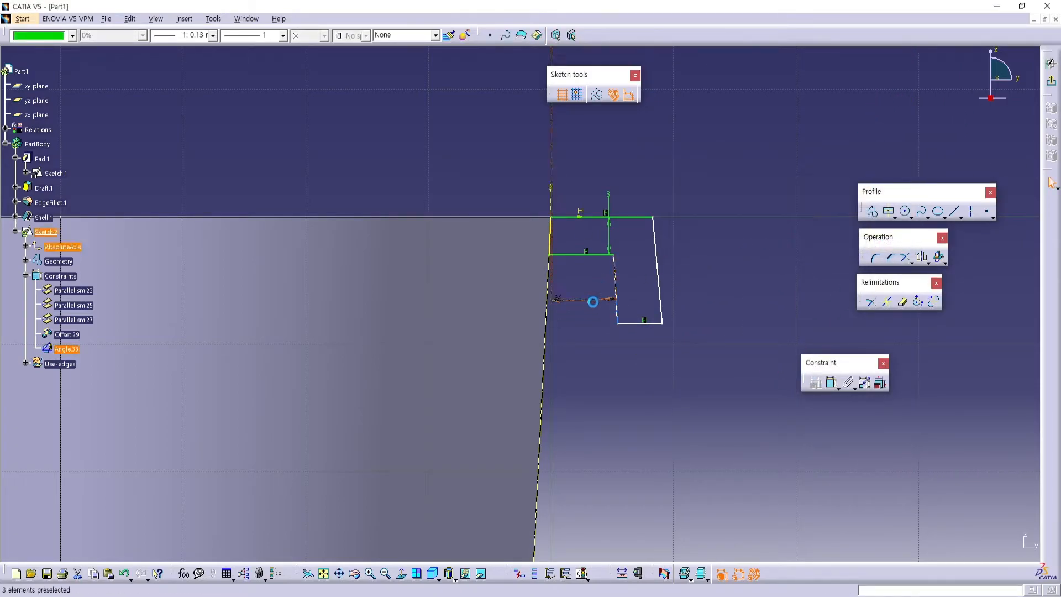
Make the leg's outer line parallel to its slanted inner line.
click(660, 270)
click(831, 382)
click(616, 285)
right_click(630, 278)
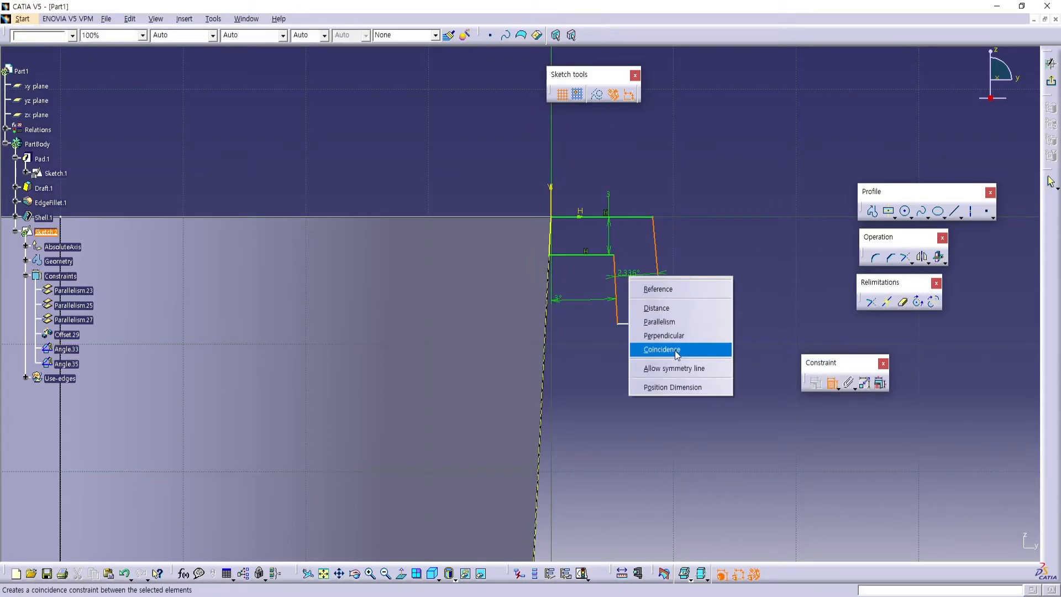
click(671, 322)
click(642, 341)
Dimension the distance between the slanted leg's inner and outer lines and set it to 3 mm.
click(833, 383)
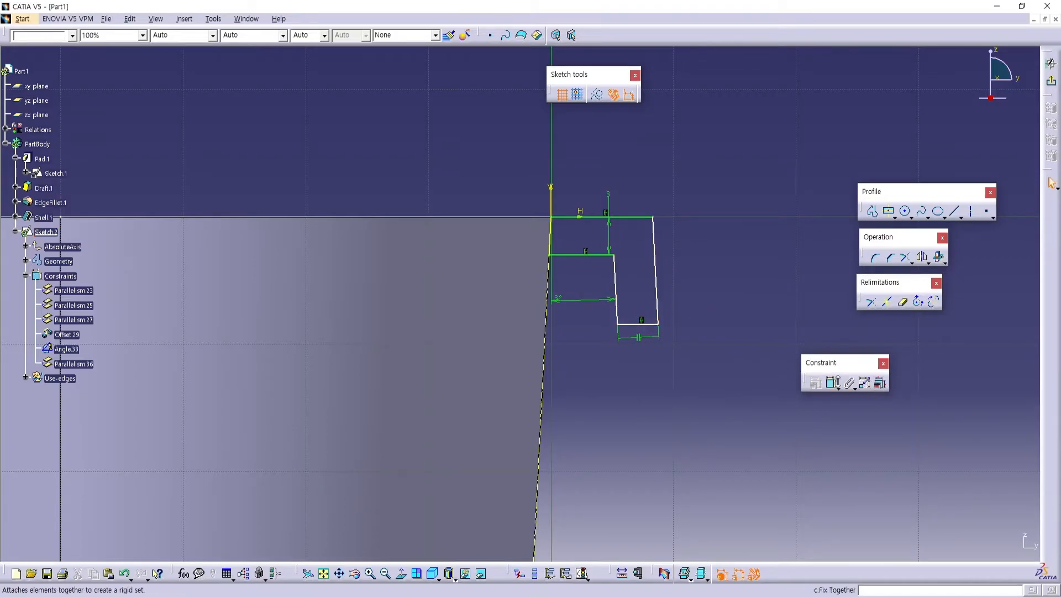
click(617, 306)
click(657, 303)
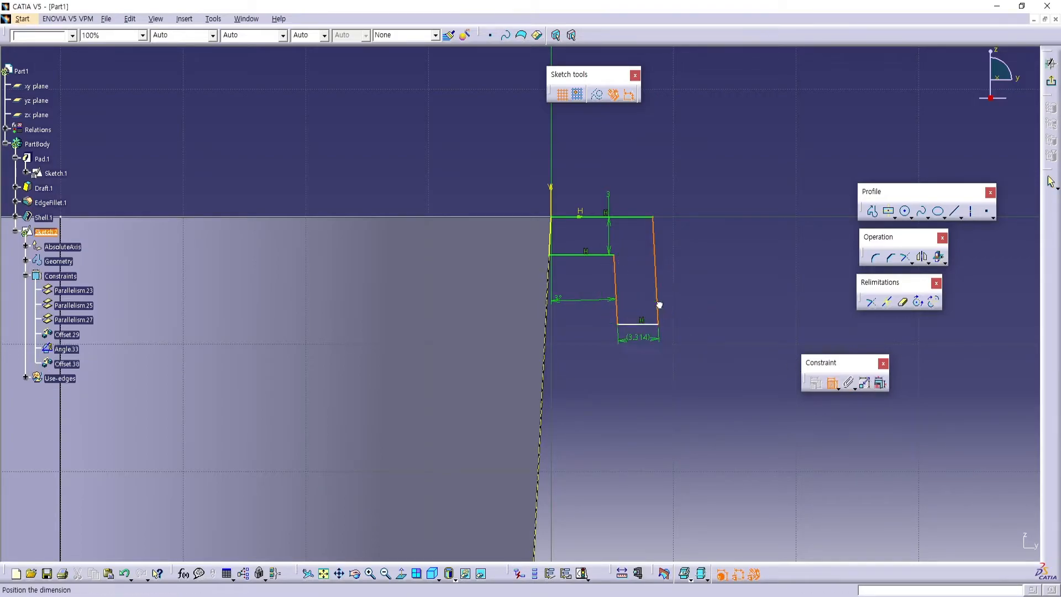
click(651, 362)
double_click(651, 363)
text(3)
click(800, 227)
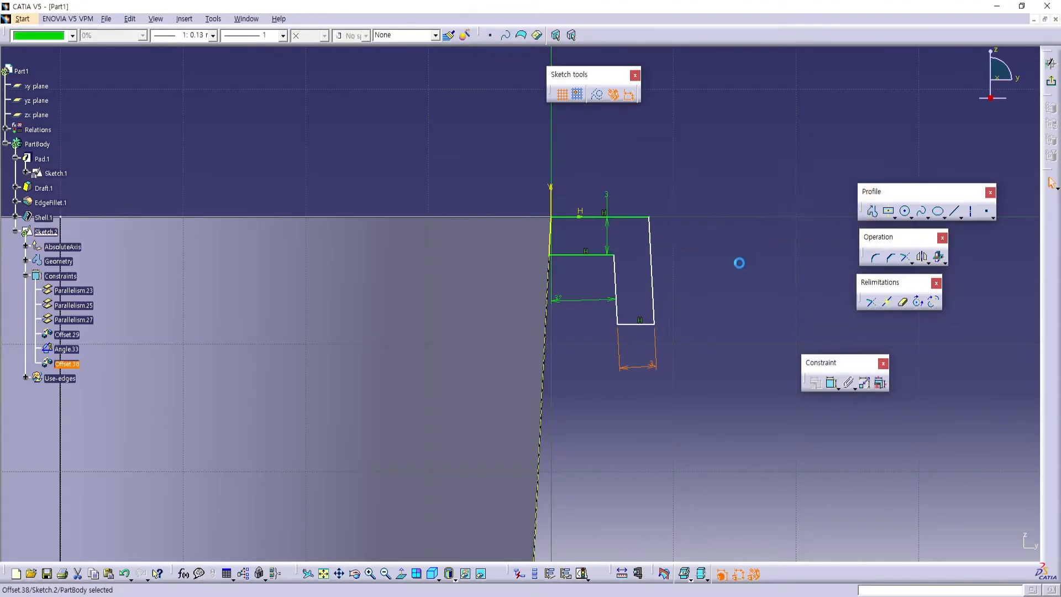
Dimension the height from the leg's bottom line to the horizontal leg's underside and set it to 5 mm.
click(832, 383)
click(635, 323)
click(598, 255)
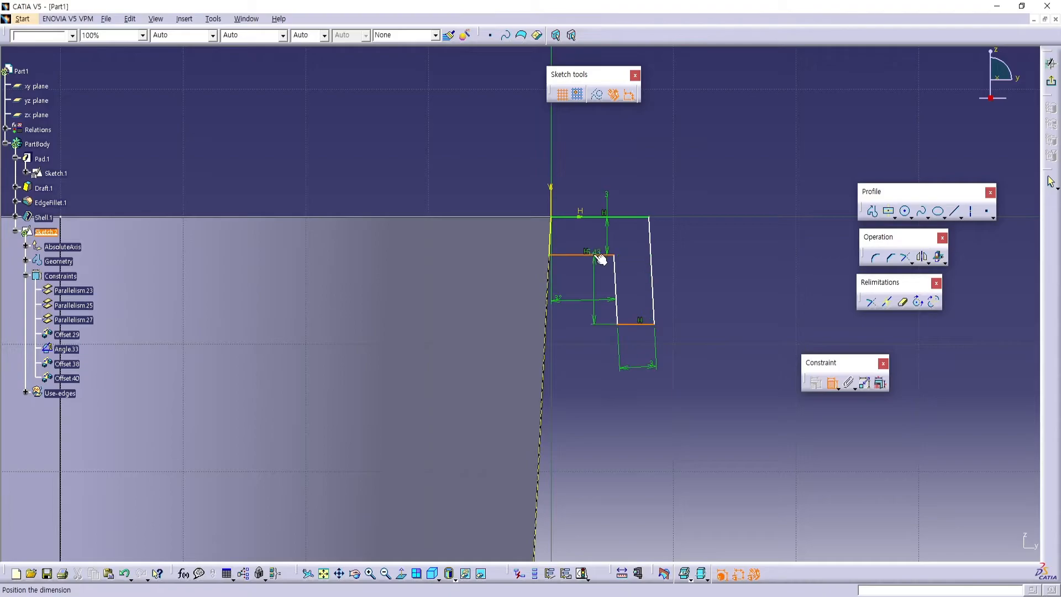
click(689, 296)
double_click(691, 295)
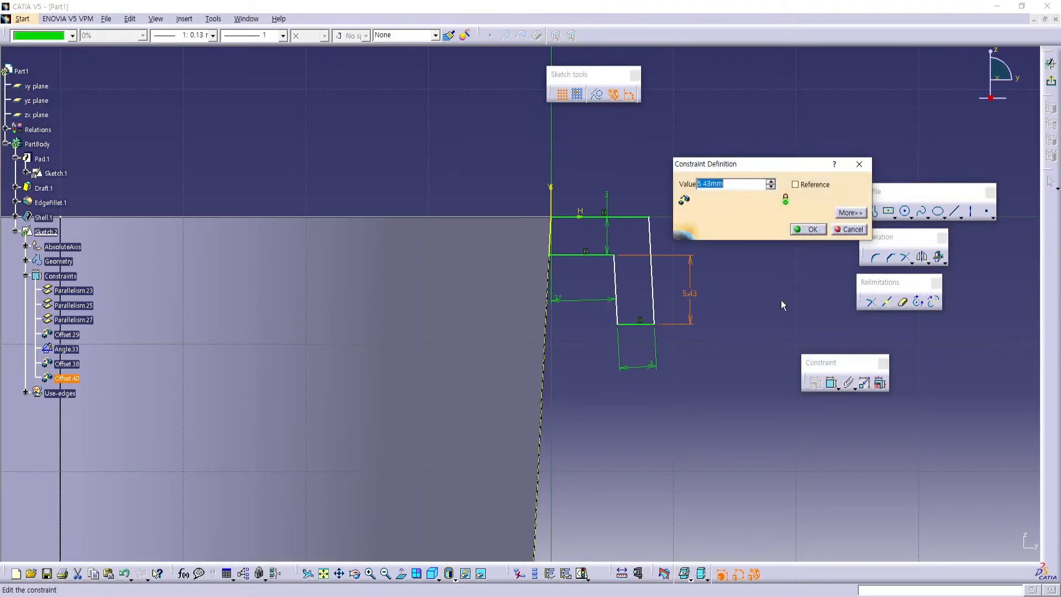
text(5)
key(Return)
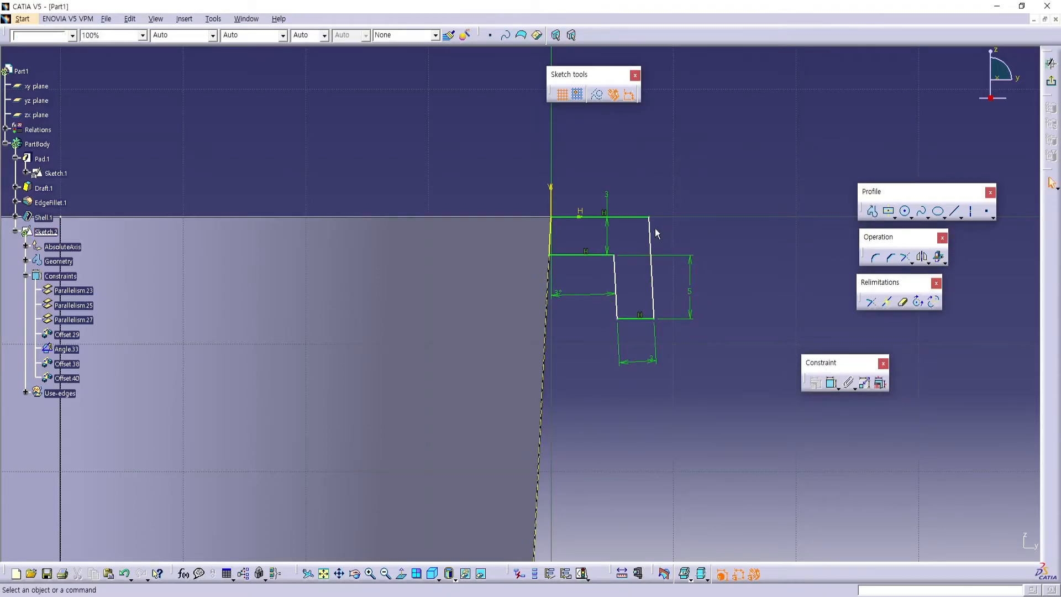
Dimension the length of the rim profile's top line and set it to 5 mm.
click(641, 217)
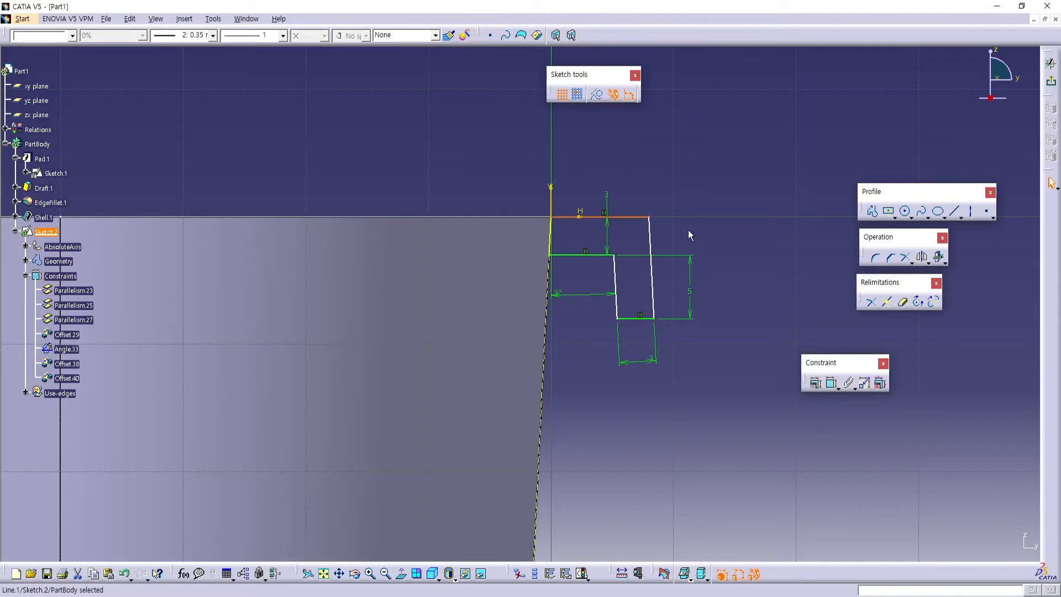
click(832, 382)
click(607, 180)
double_click(610, 178)
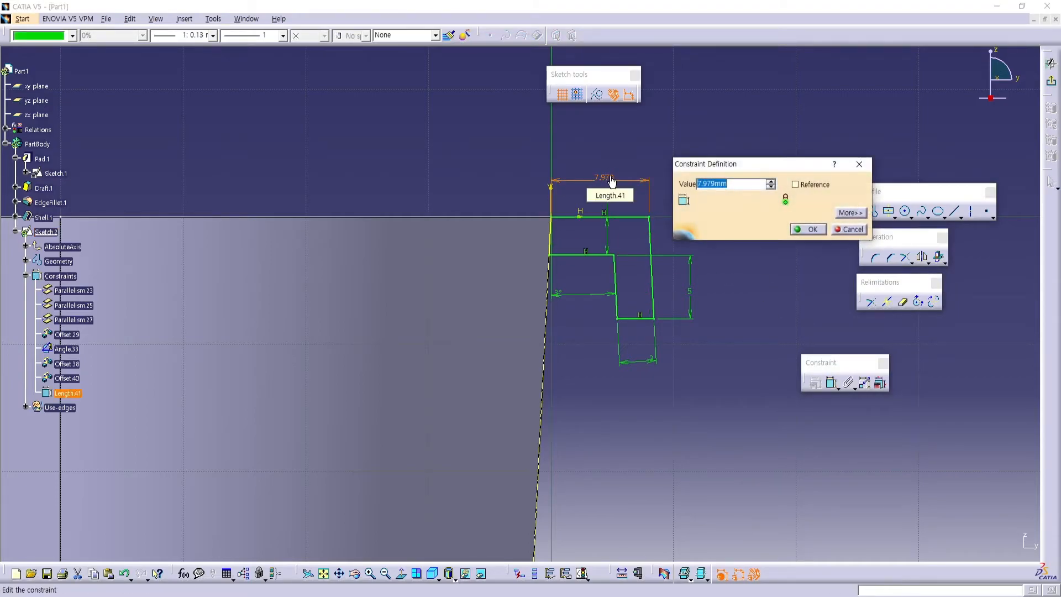
text(5)
key(Return)
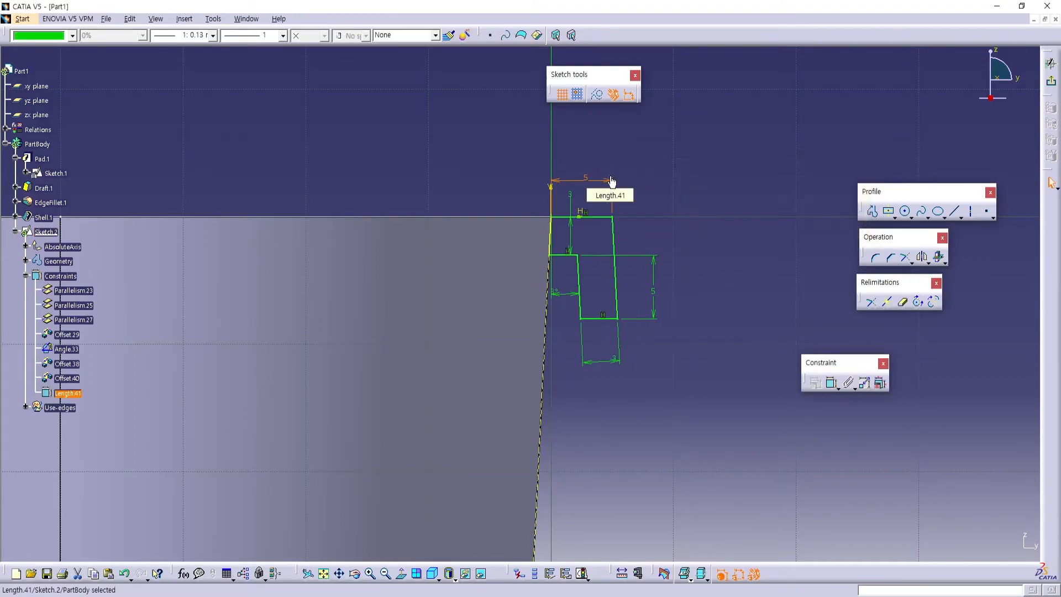
Set the rim profile's top line length to 6 mm and exit the sketch.
double_click(588, 180)
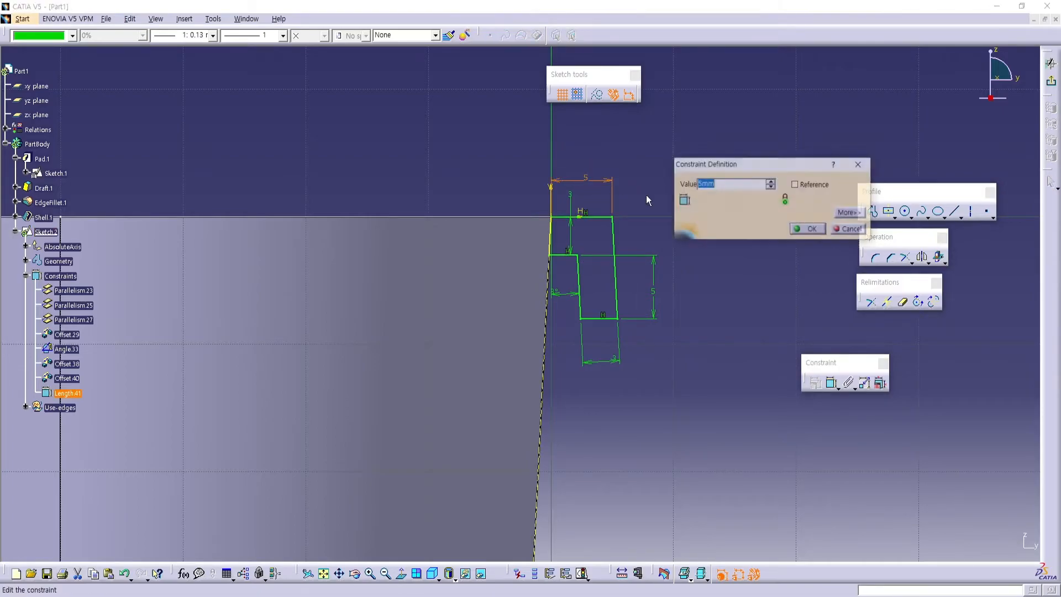
click(770, 181)
click(815, 229)
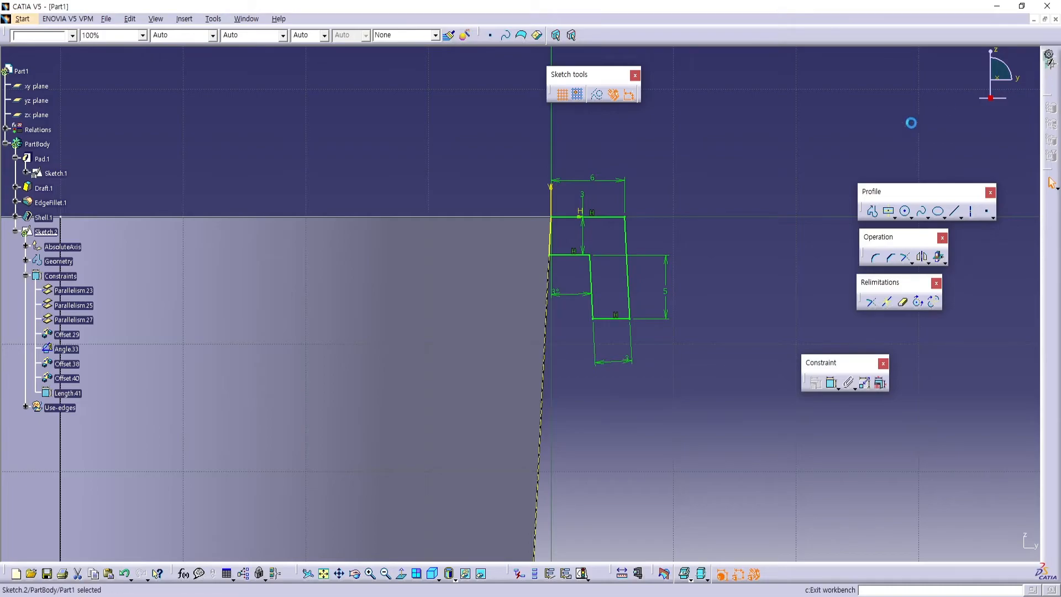
click(1053, 83)
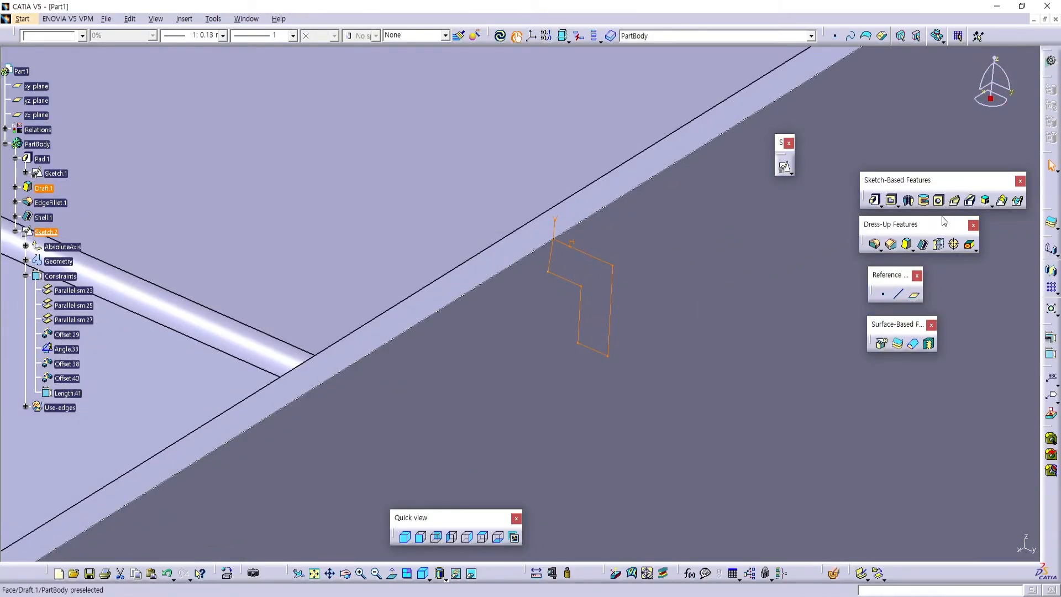
Create a rib that sweeps the rim profile along the box's base outline, Sketch.1, with the Keep angle profile control.
click(955, 201)
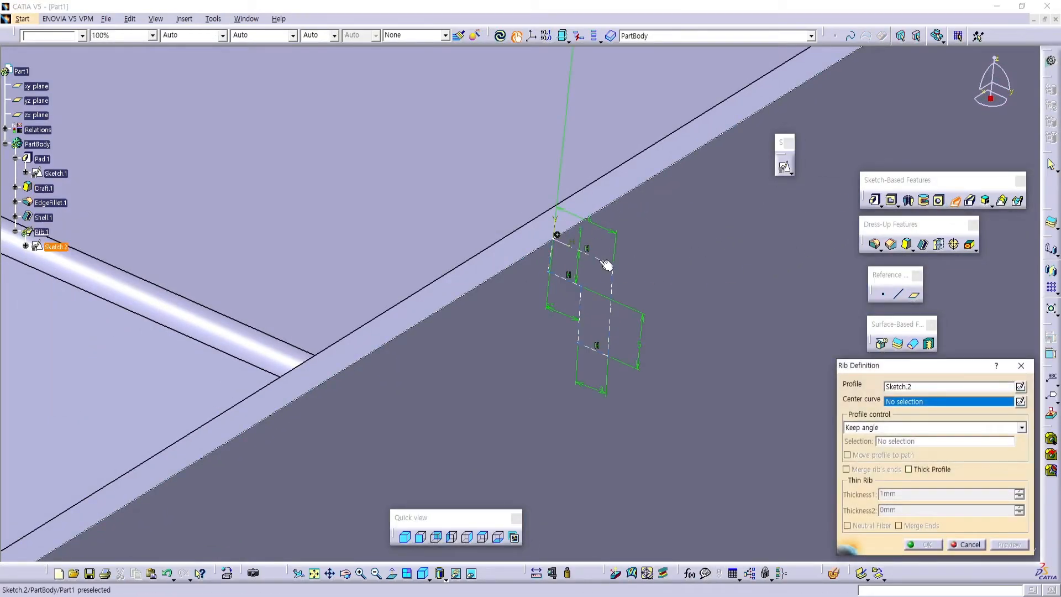
click(611, 203)
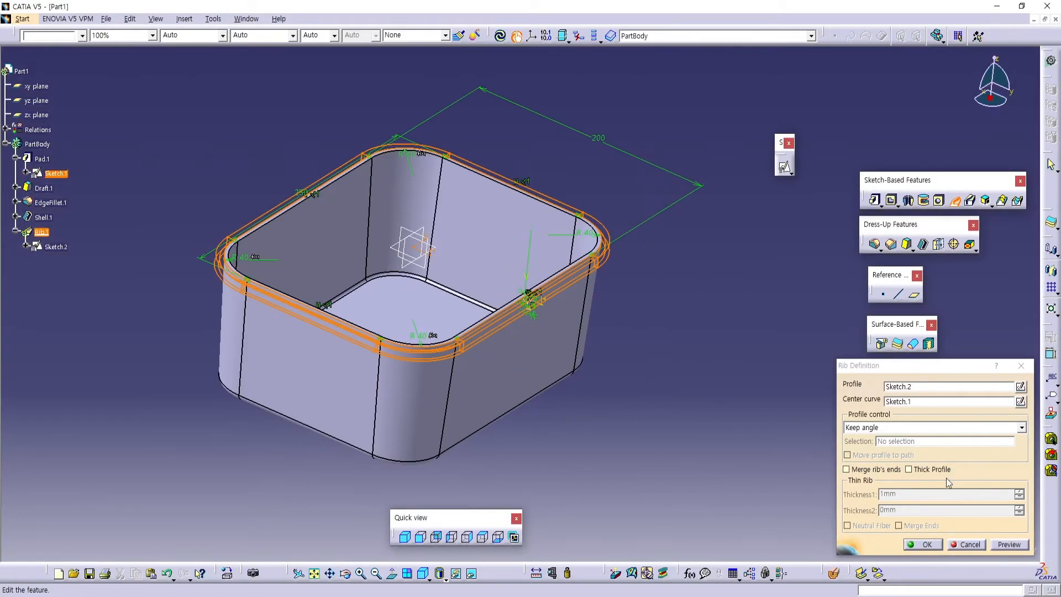
click(927, 548)
Section the box with a movable clipping plane and examine the rim.
middle_drag(651, 420, 800, 515)
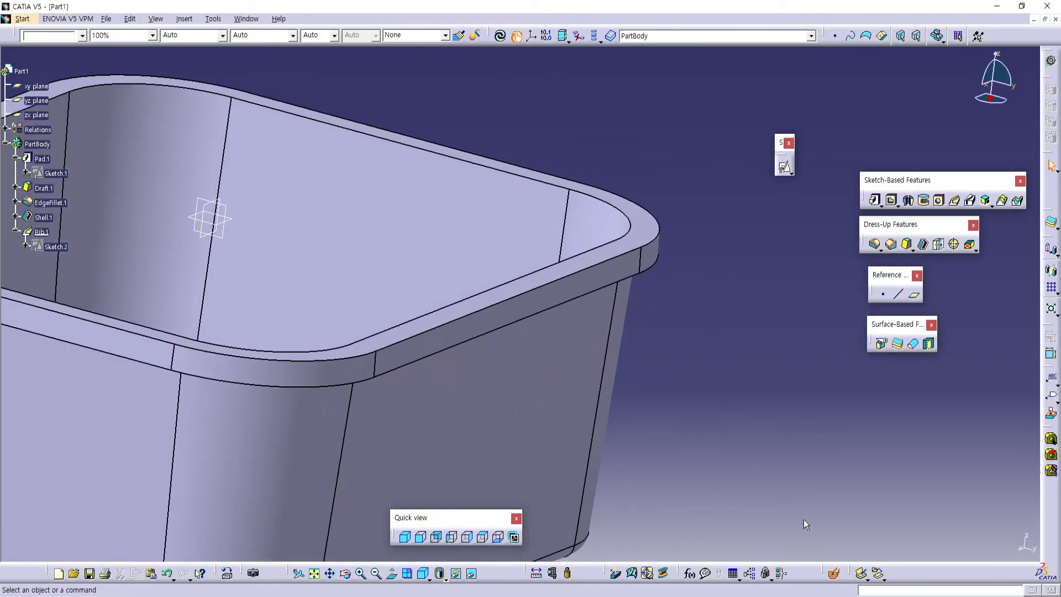
click(833, 571)
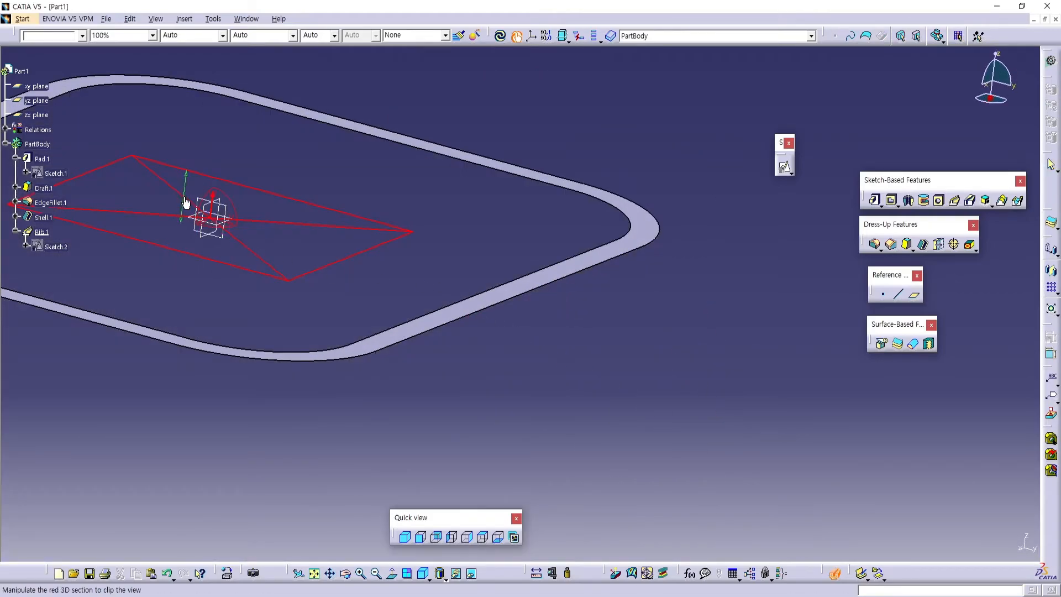
drag(185, 204, 199, 197)
middle_drag(518, 326, 602, 287)
key(Escape)
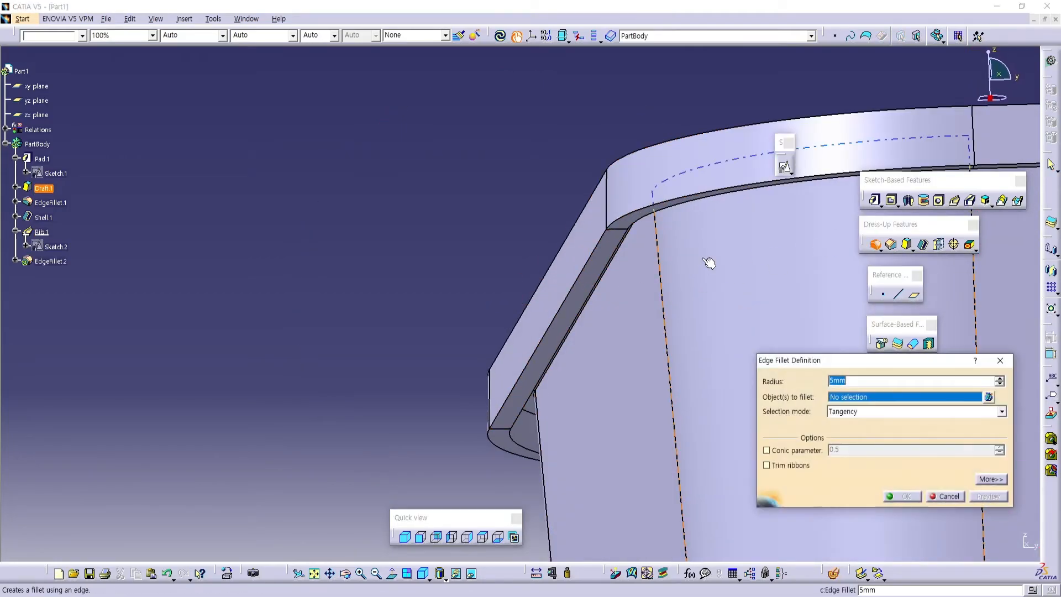
Fillet the long inner and outer edges of the hooked rim with a 1 mm radius, using Tangency selection mode.
middle_drag(617, 246, 571, 231)
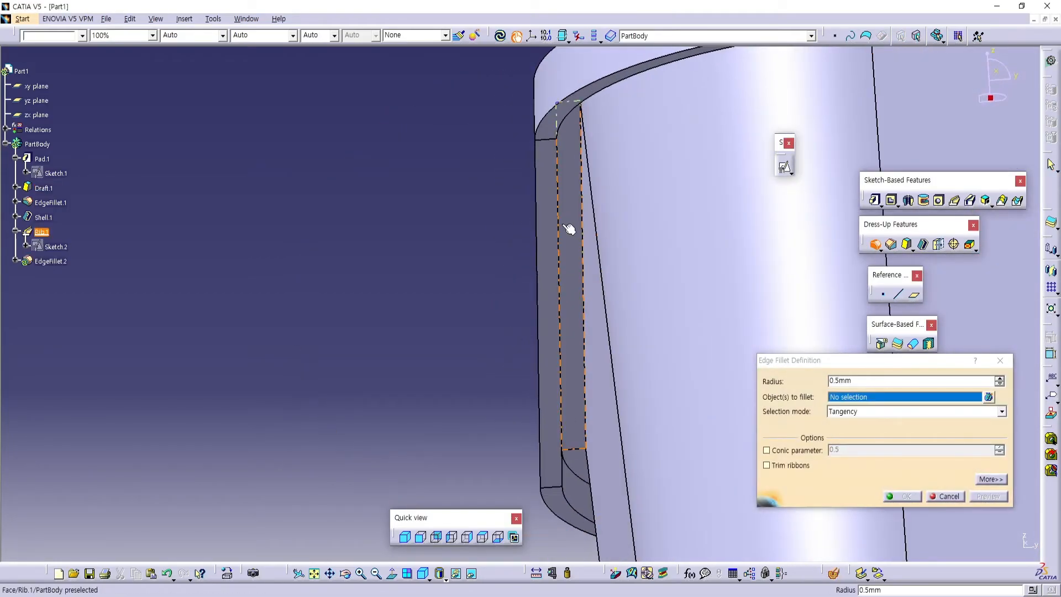
middle_click(581, 246)
middle_drag(580, 277, 572, 256)
click(528, 241)
middle_drag(509, 237, 475, 243)
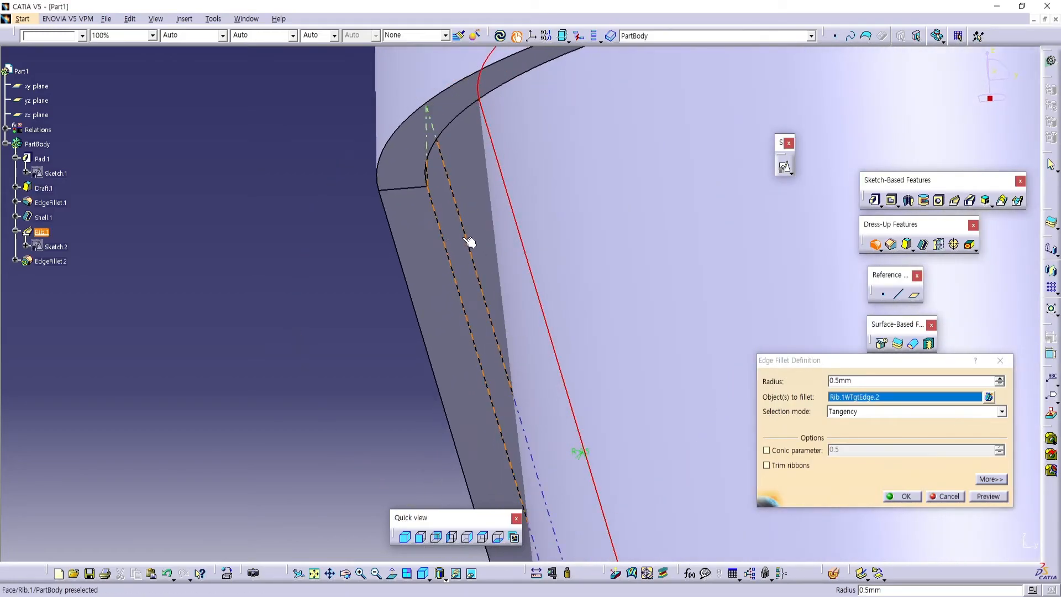
click(469, 233)
click(451, 252)
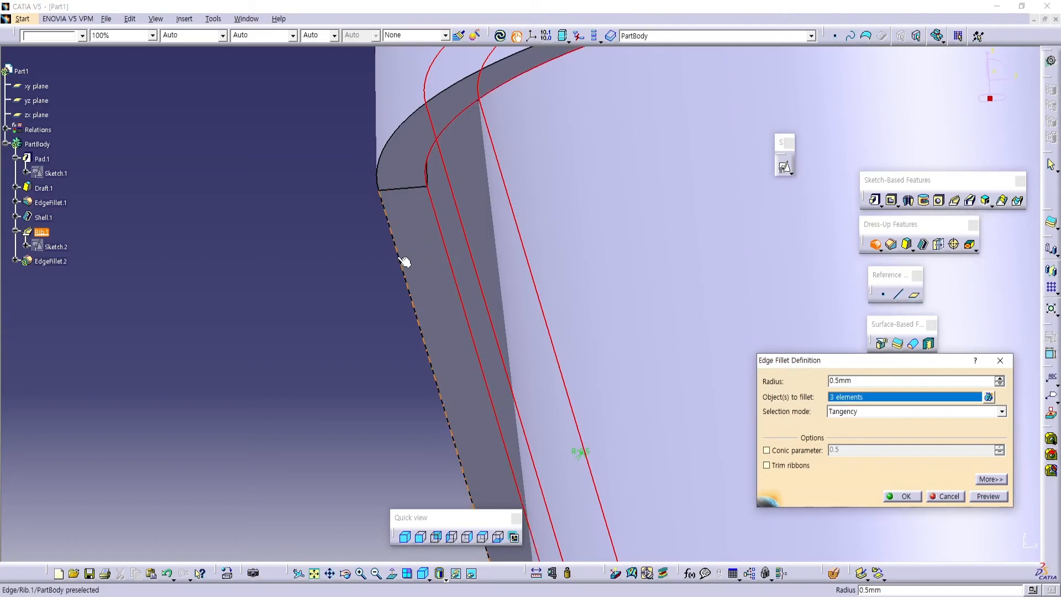
middle_drag(400, 249, 480, 287)
click(471, 199)
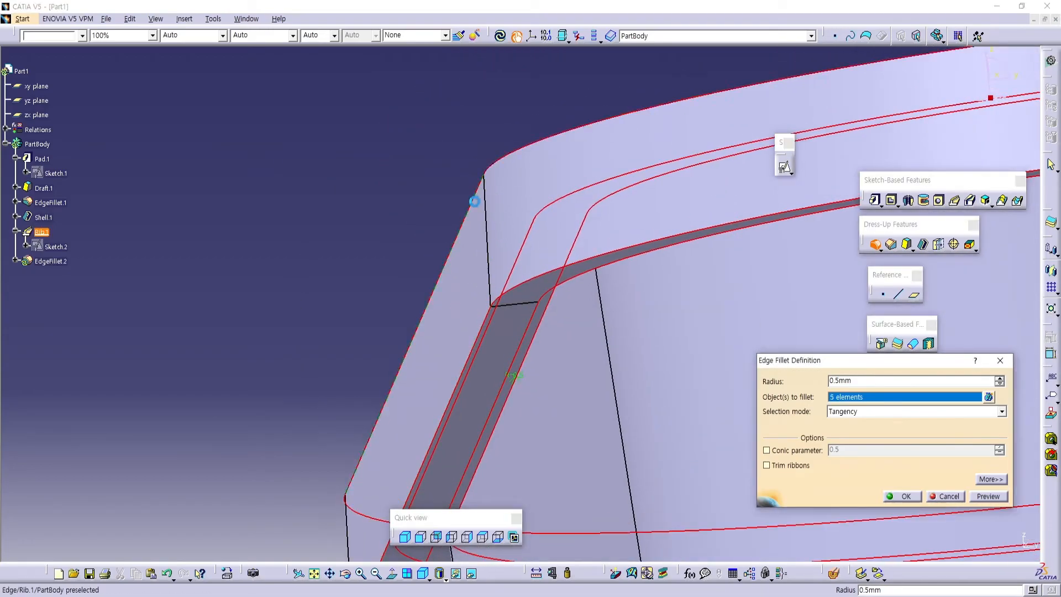
middle_drag(619, 331, 586, 326)
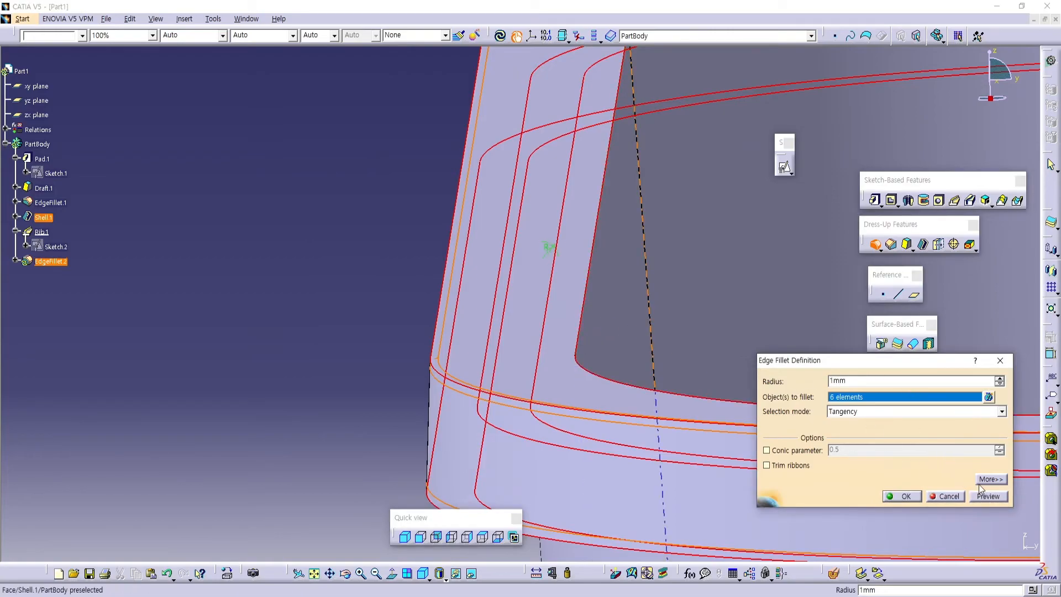
click(904, 496)
middle_drag(588, 420, 598, 323)
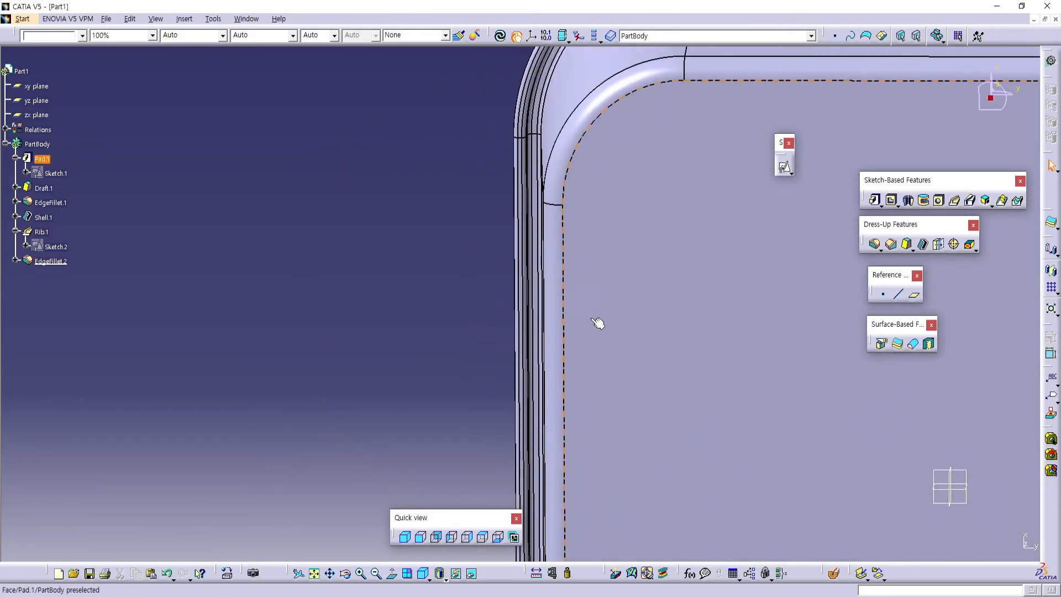
click(390, 575)
middle_drag(524, 298, 515, 269)
middle_drag(613, 232, 527, 398)
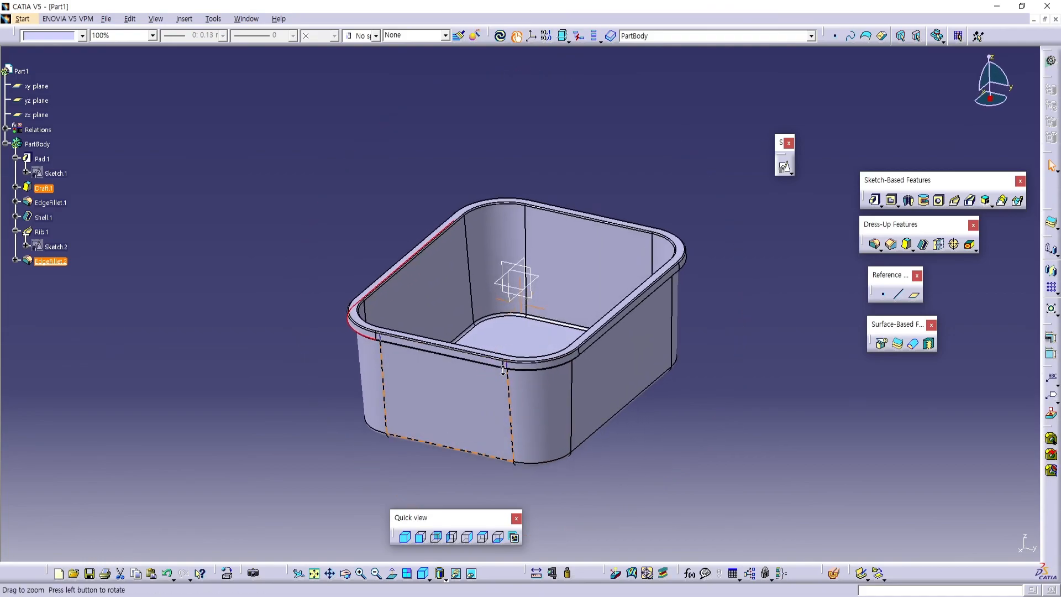